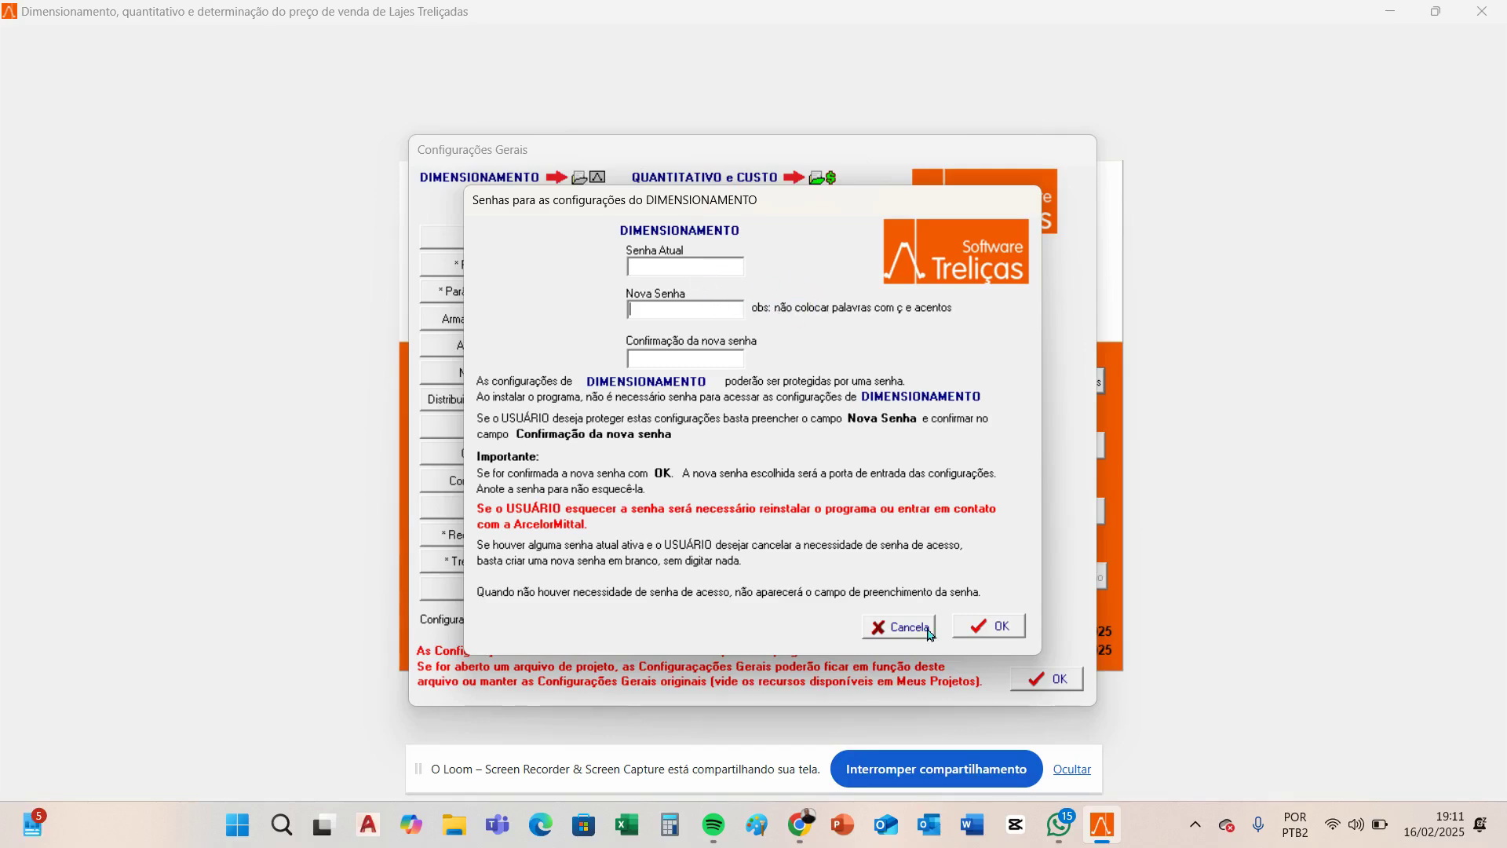
View the password registration for the Dimensionamento and Quantitativo e Custo settings, closing both without registering a password
click(897, 627)
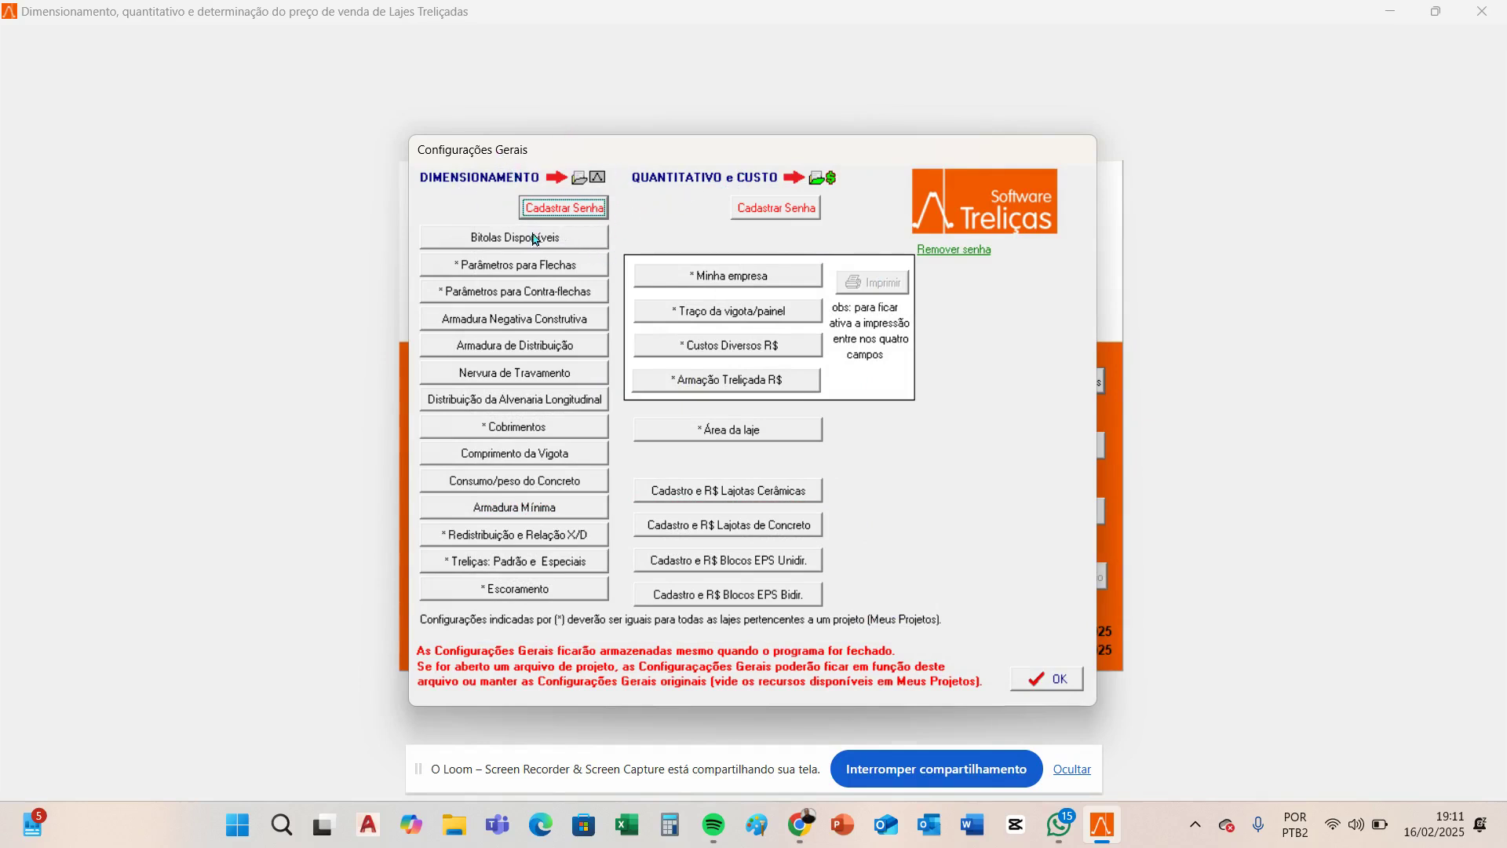
click(774, 211)
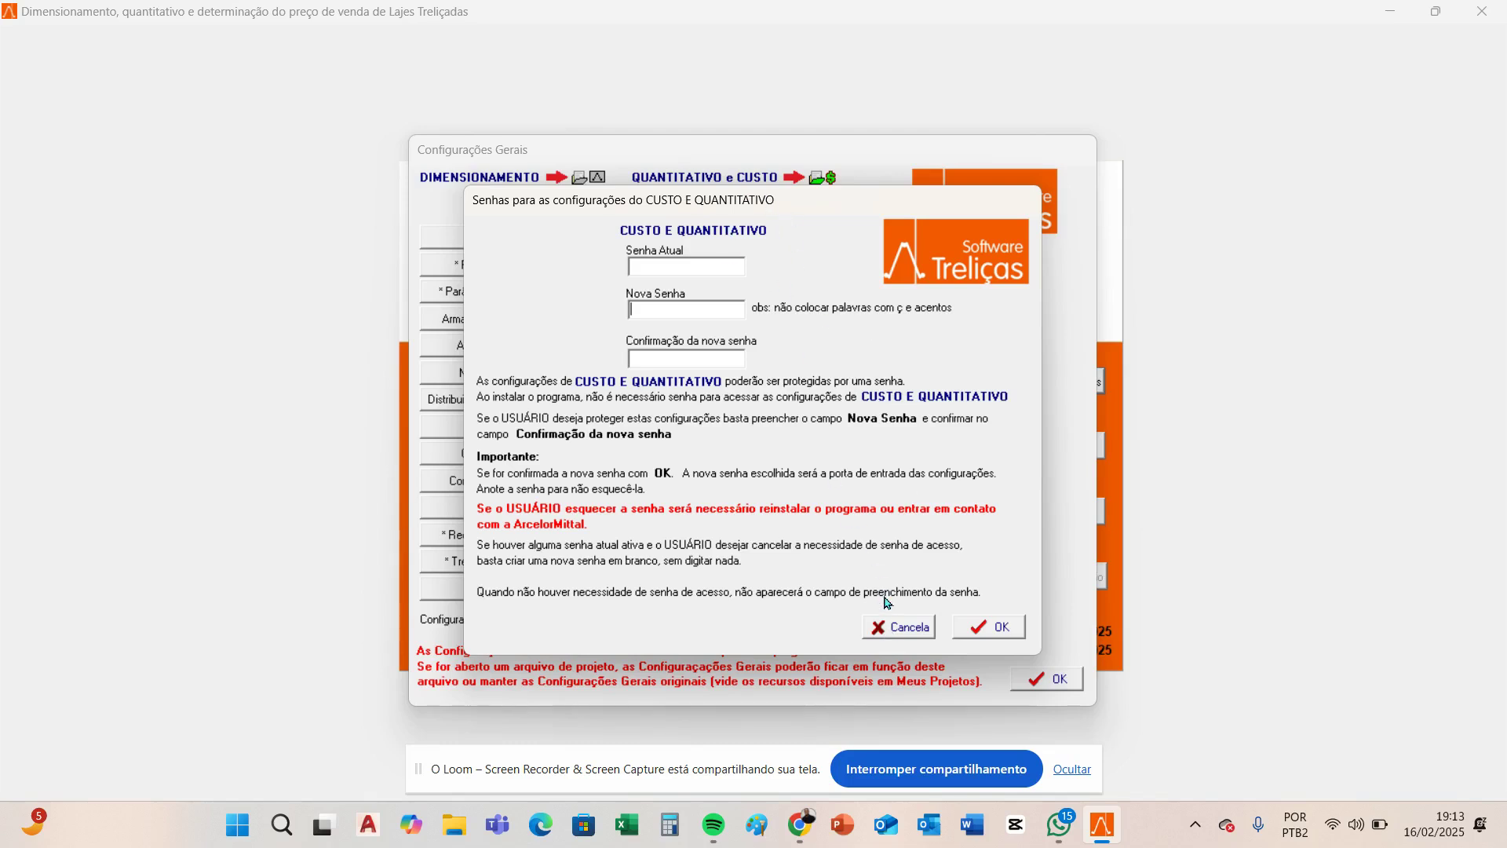
click(894, 635)
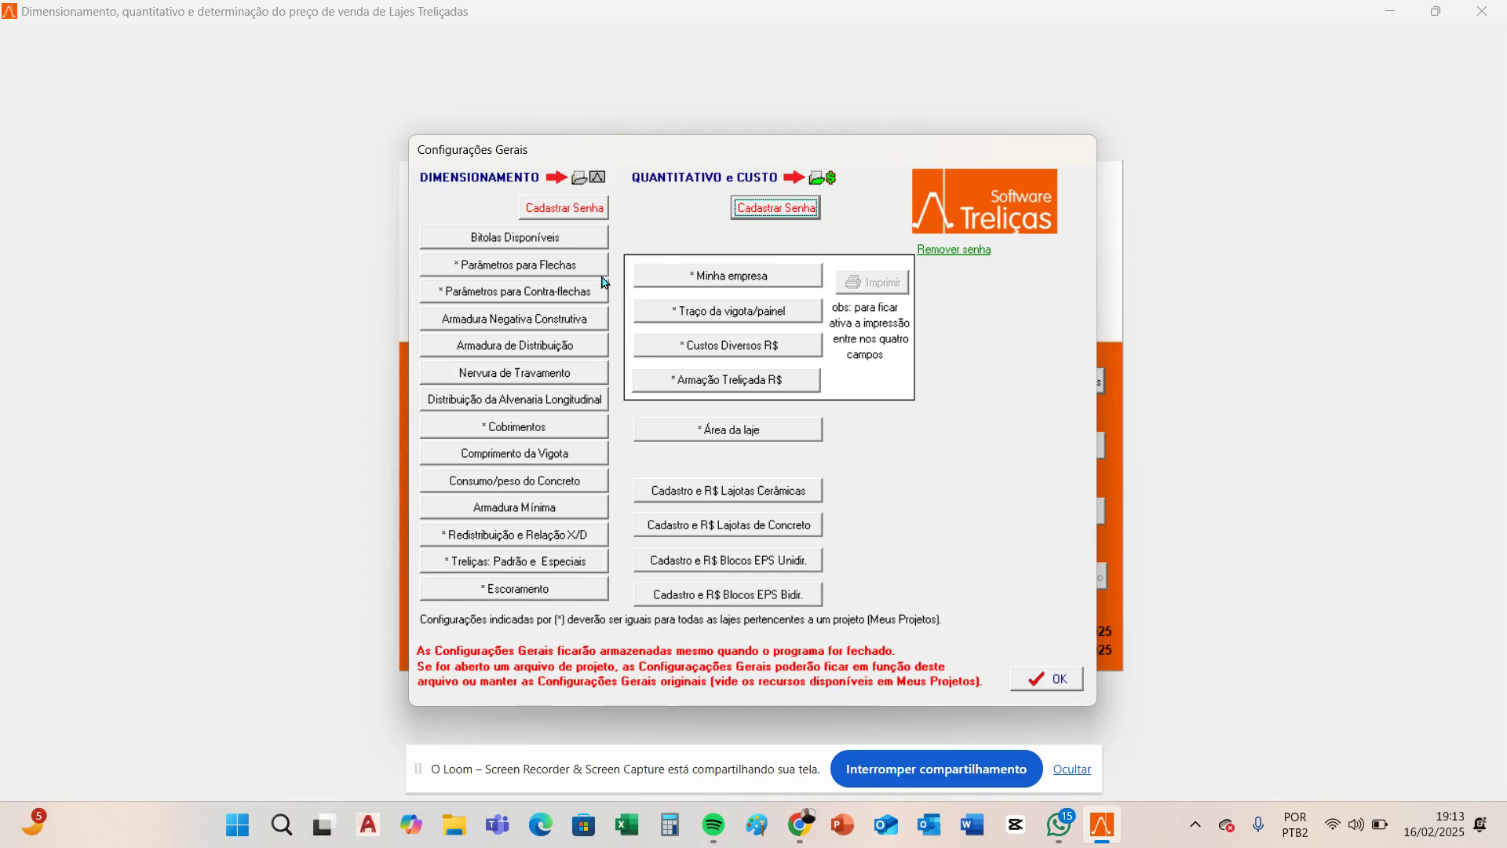
Enable the 4,2 and 5,0 mm ArcelorMittal 60 bars for the negative reinforcement and recheck the available gauges
click(566, 241)
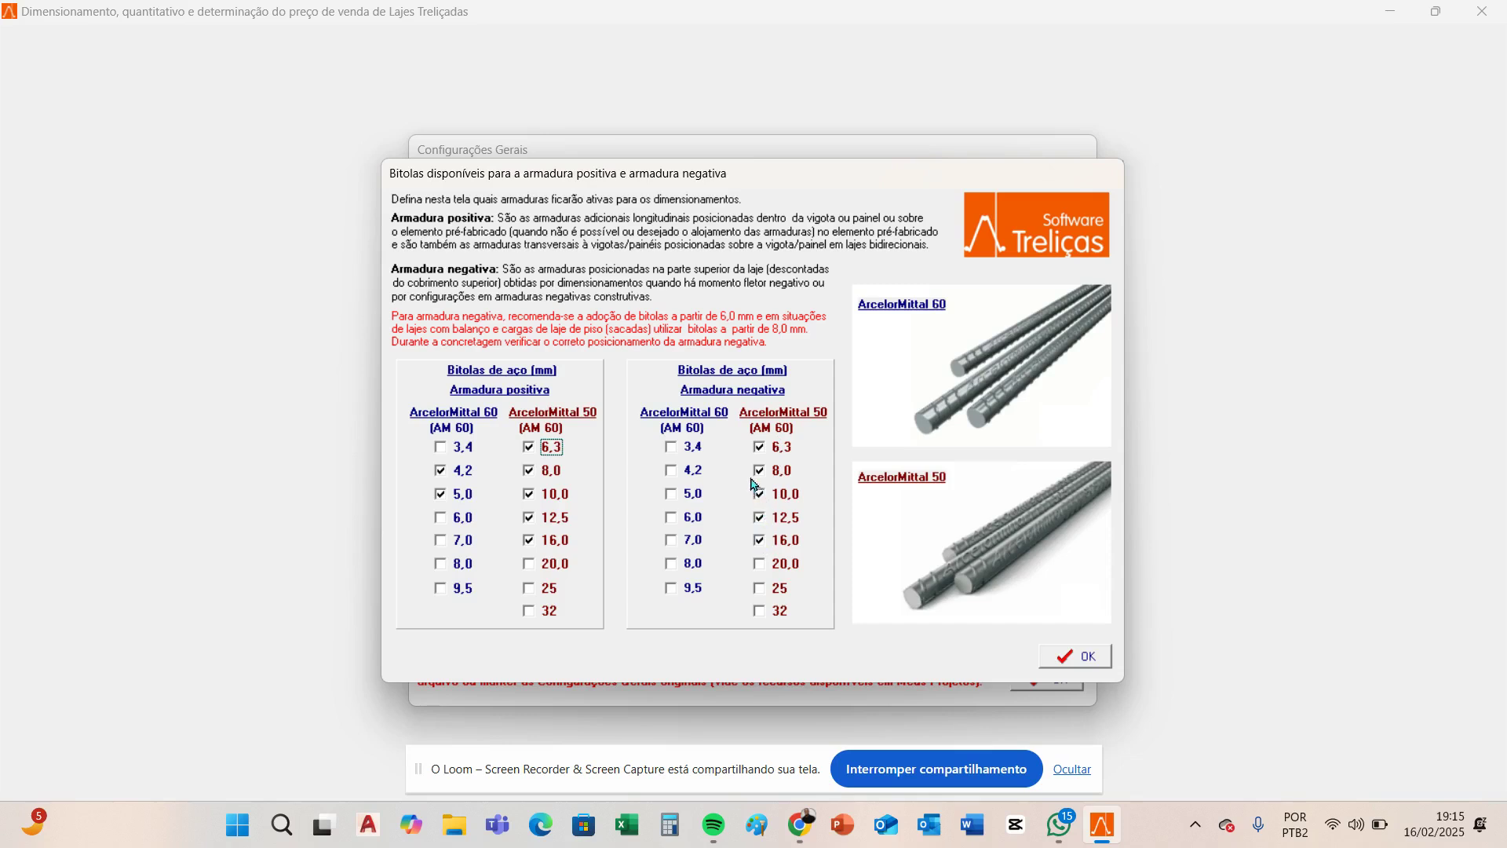
click(690, 472)
click(687, 496)
click(1073, 661)
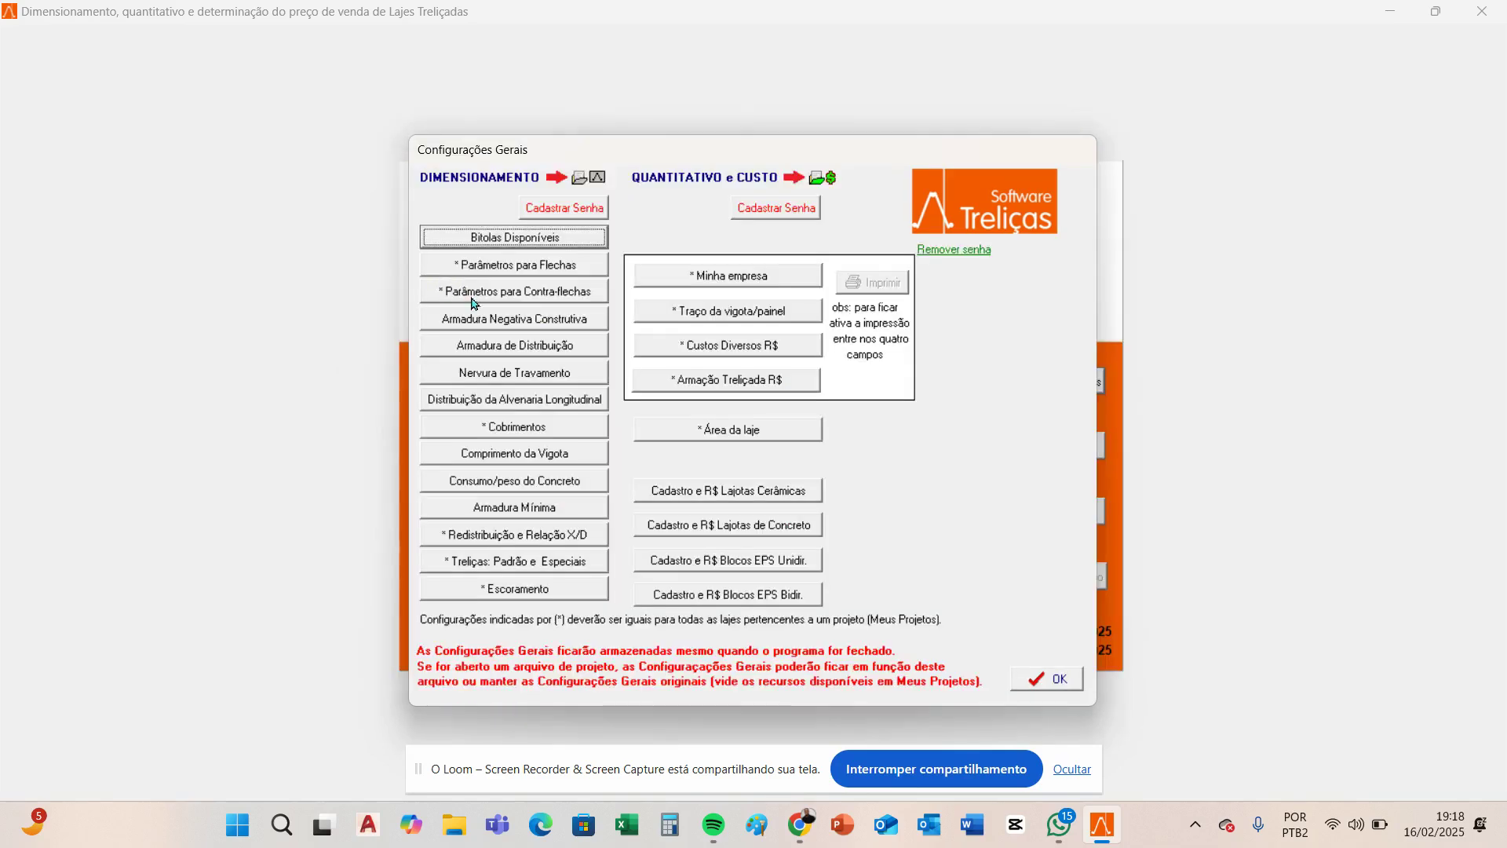
click(547, 244)
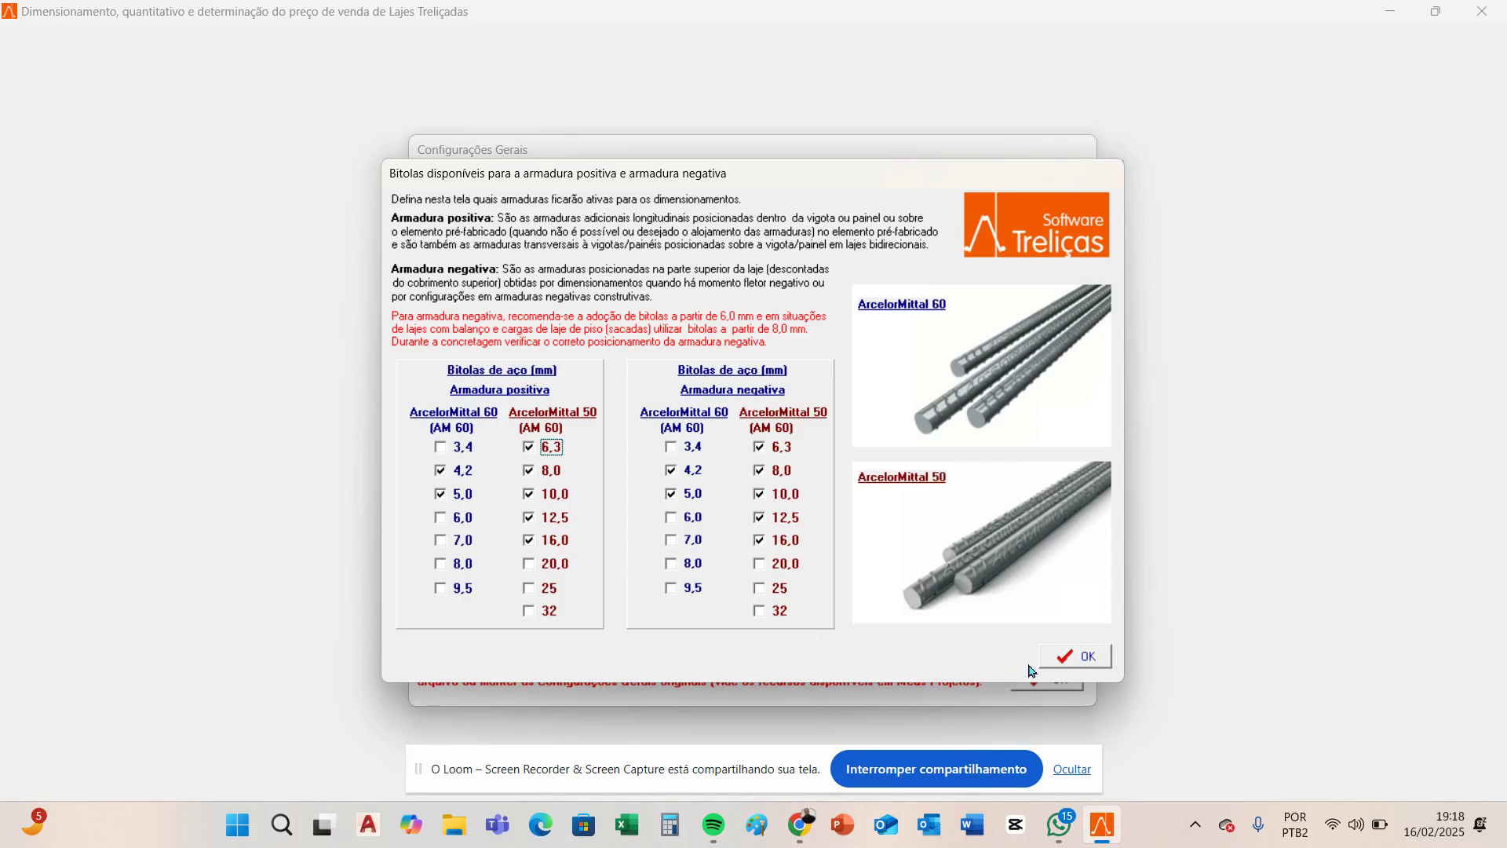
click(1087, 658)
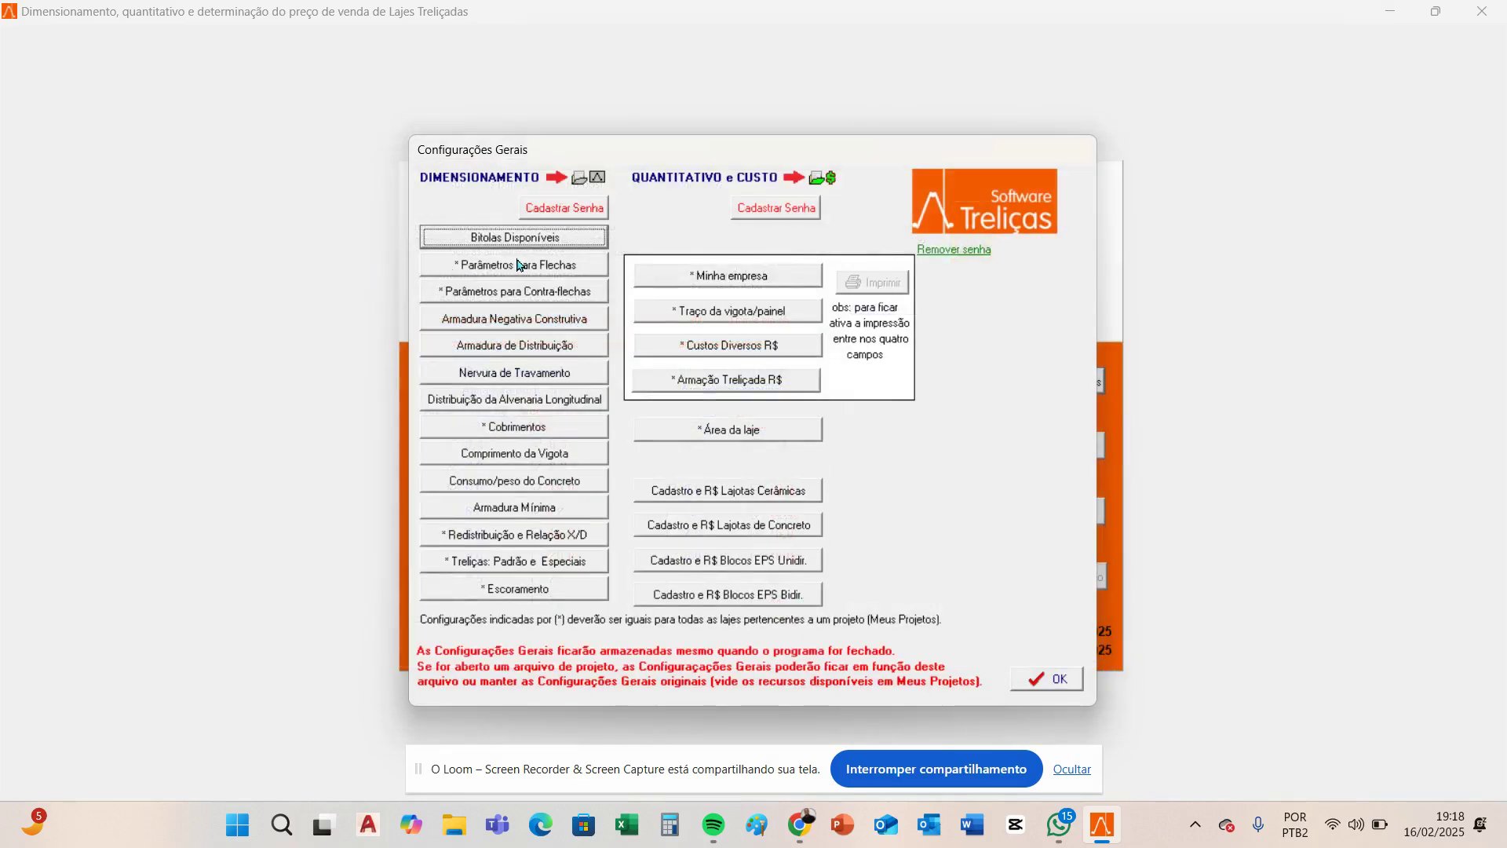
Open the slab deflection parameters and select granito ou gnaisse as the concrete aggregate
click(524, 267)
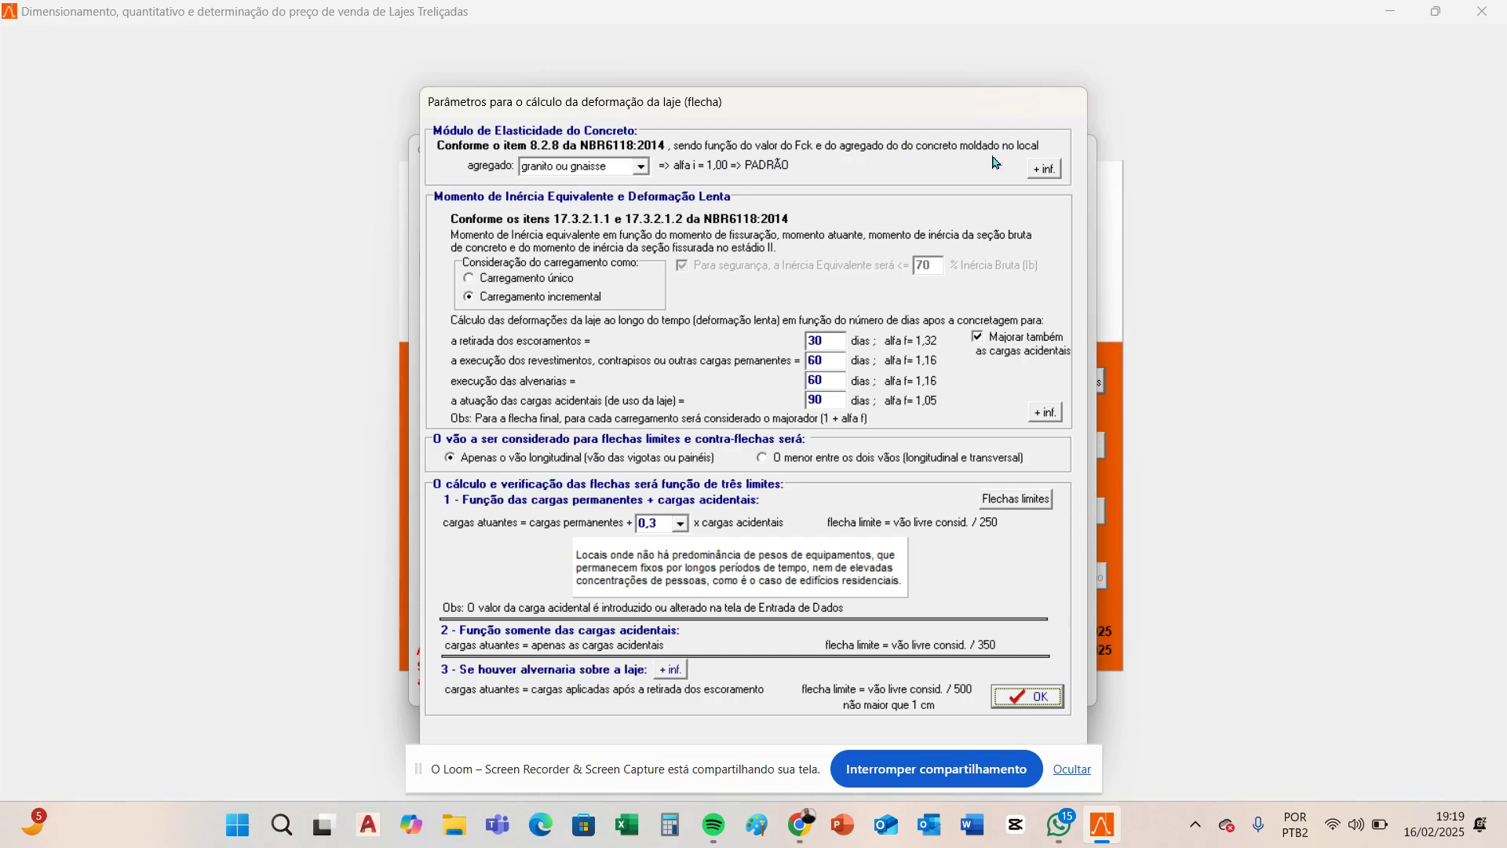
click(642, 166)
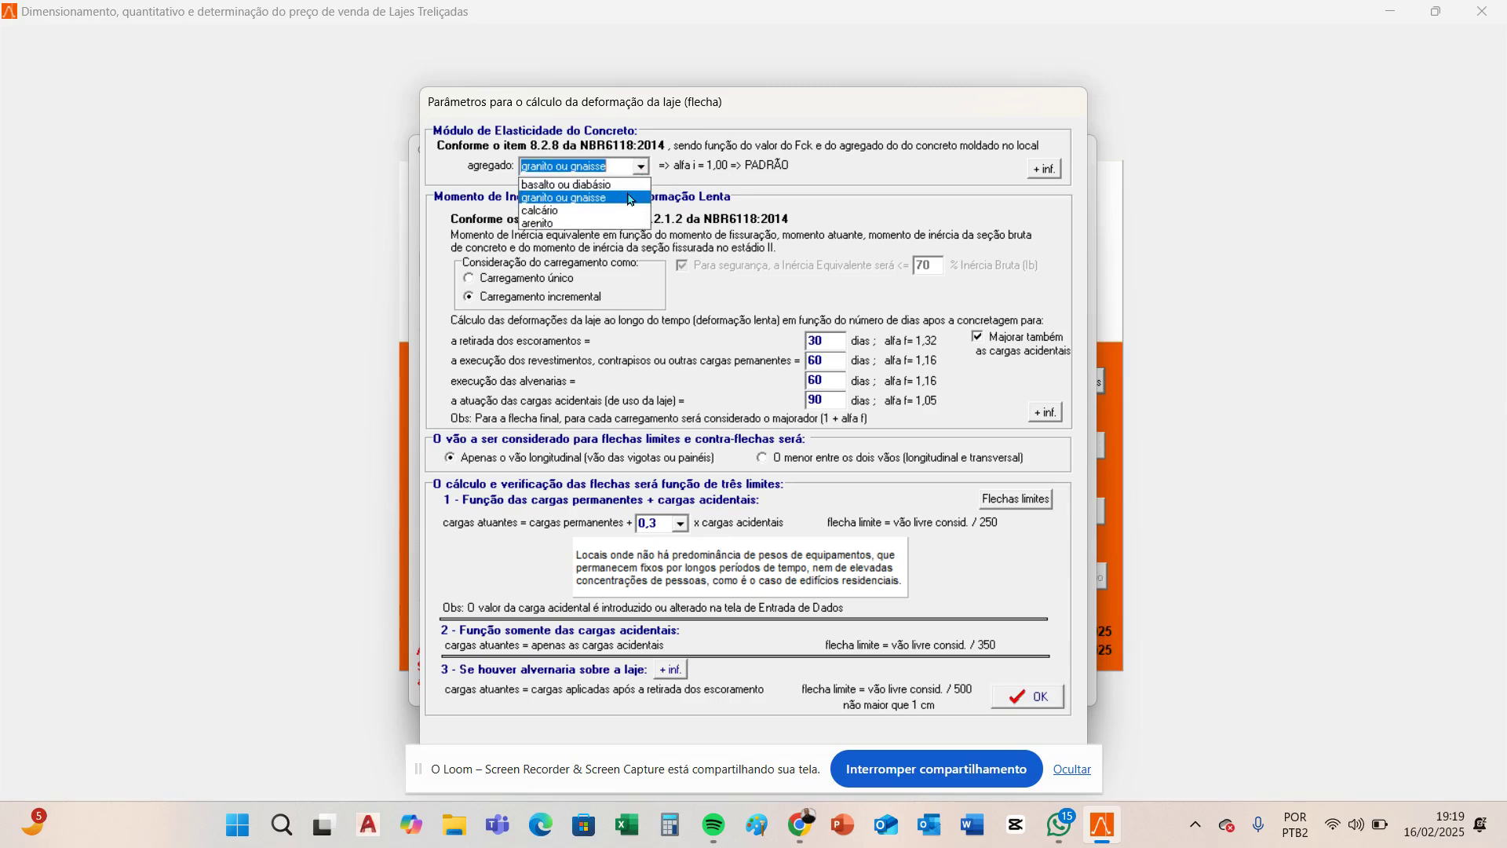
click(629, 199)
click(642, 168)
click(626, 200)
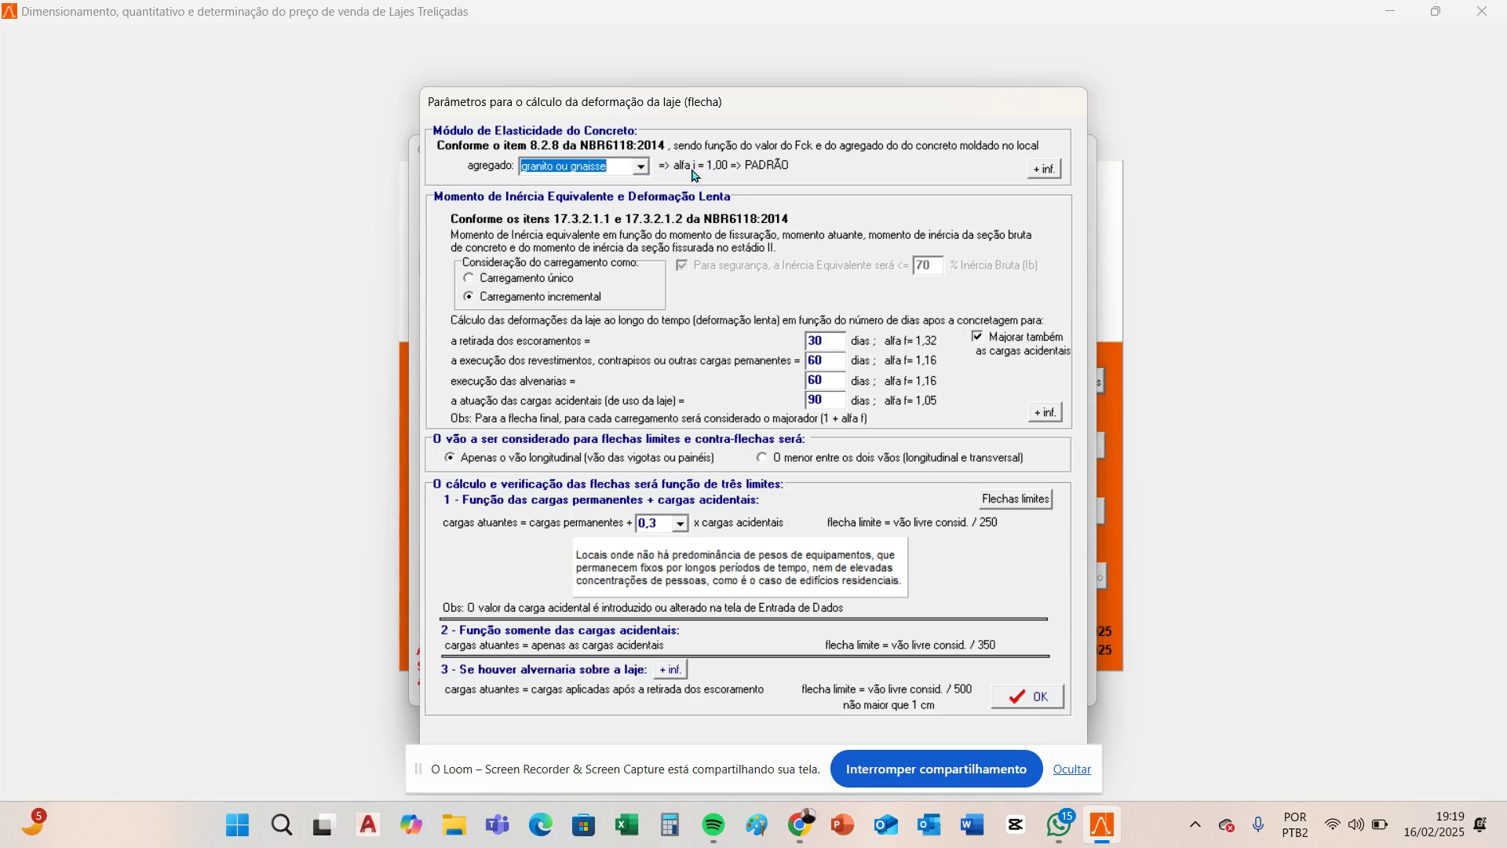
Try basalto ou diabásio as the concrete aggregate and restore granito ou gnaisse
click(646, 169)
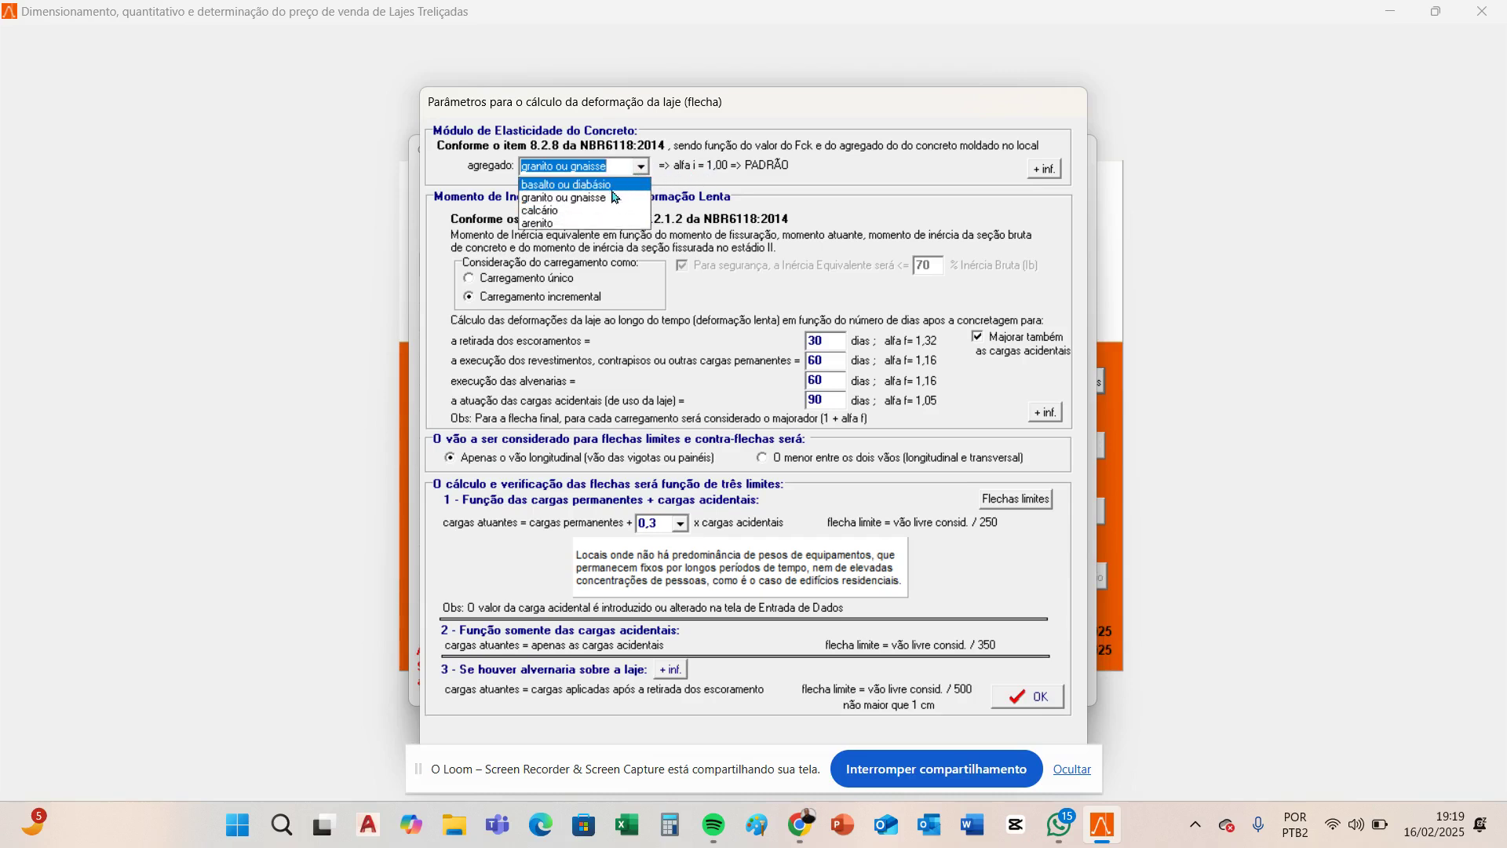
click(617, 185)
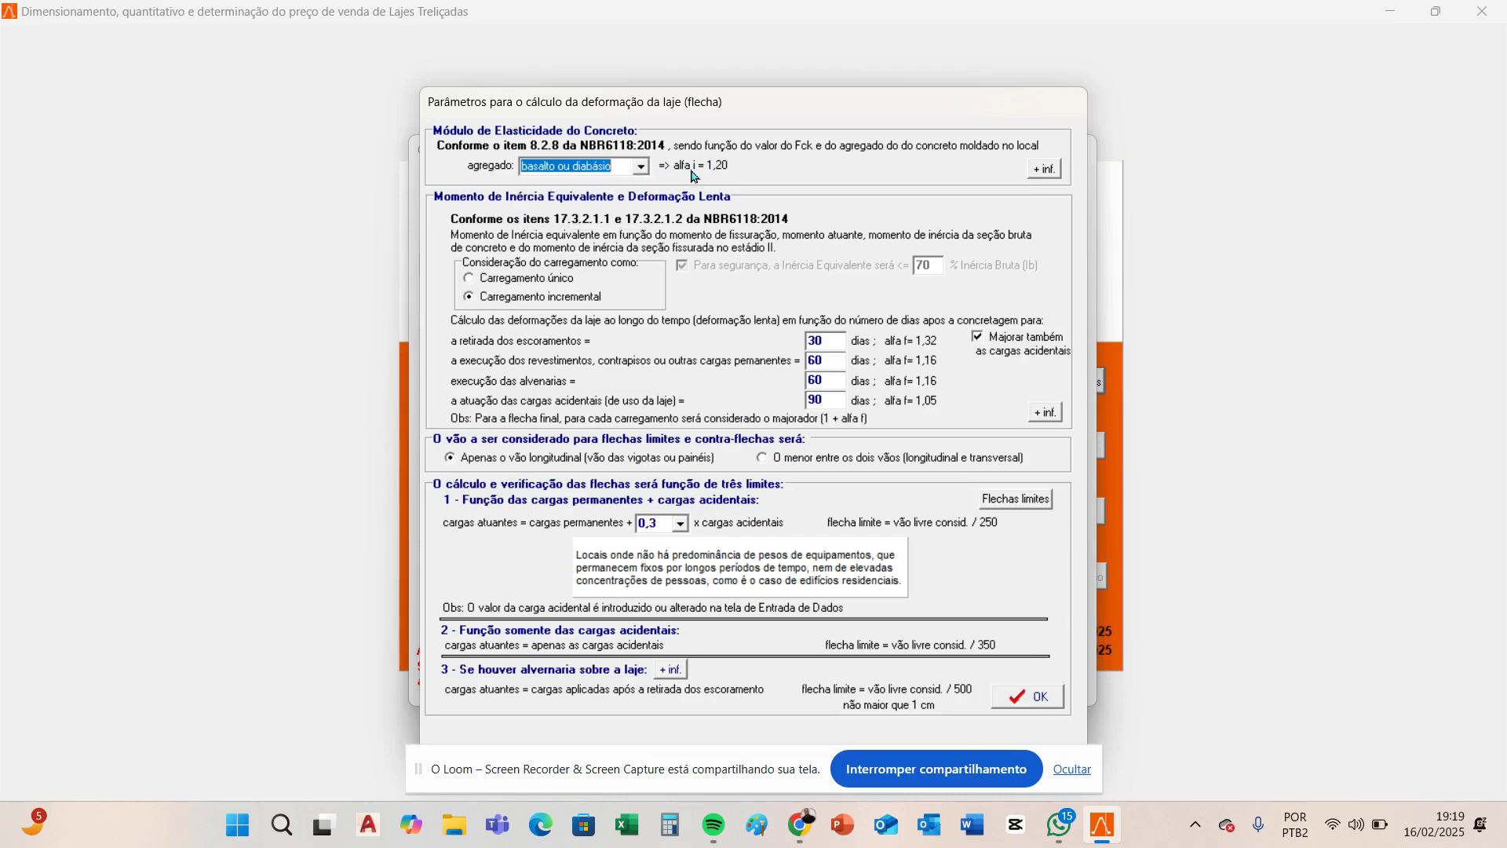
click(642, 168)
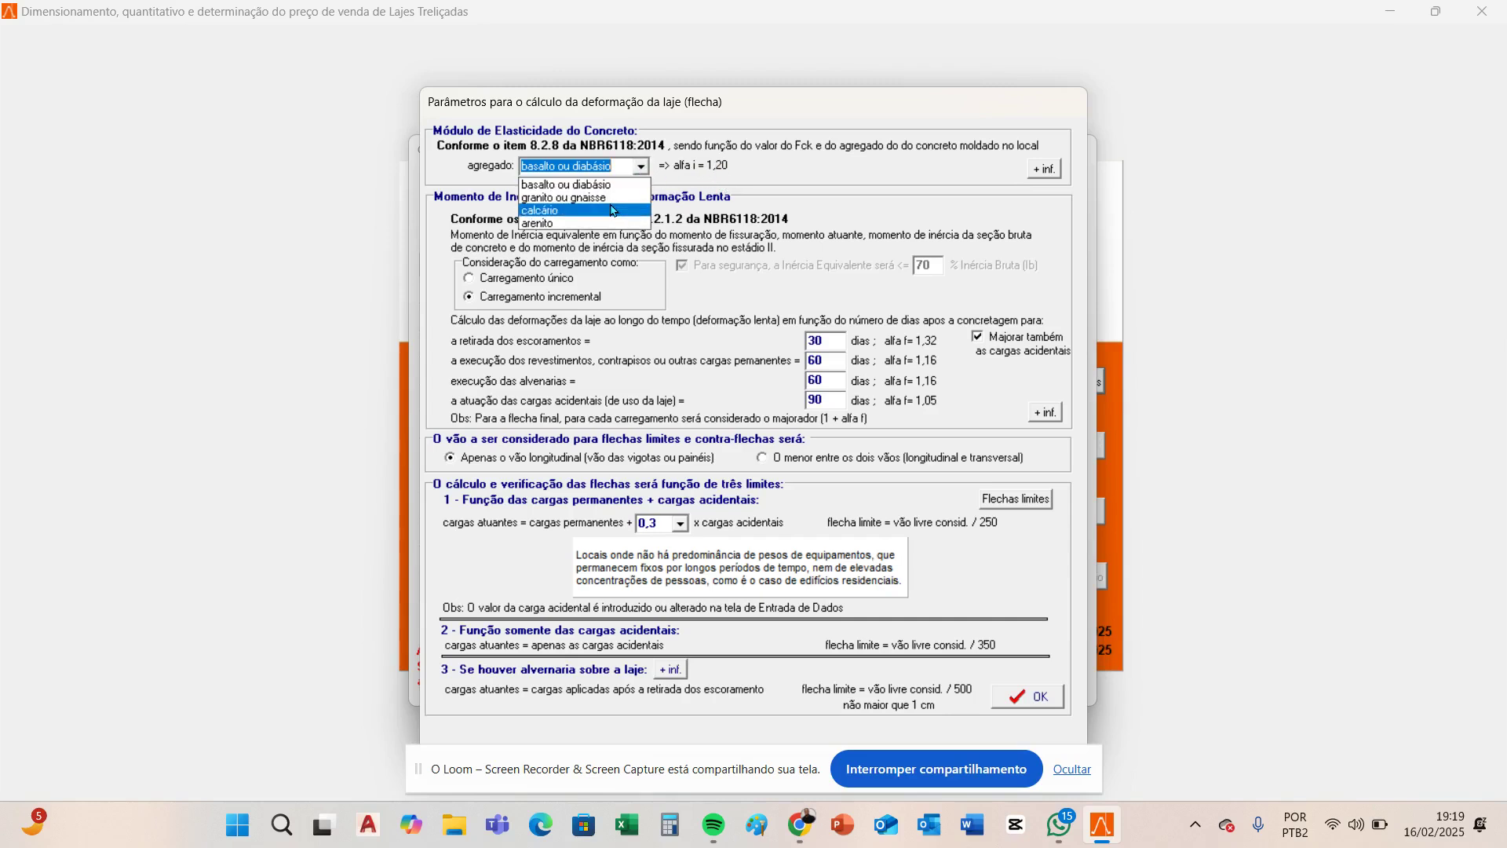
click(617, 198)
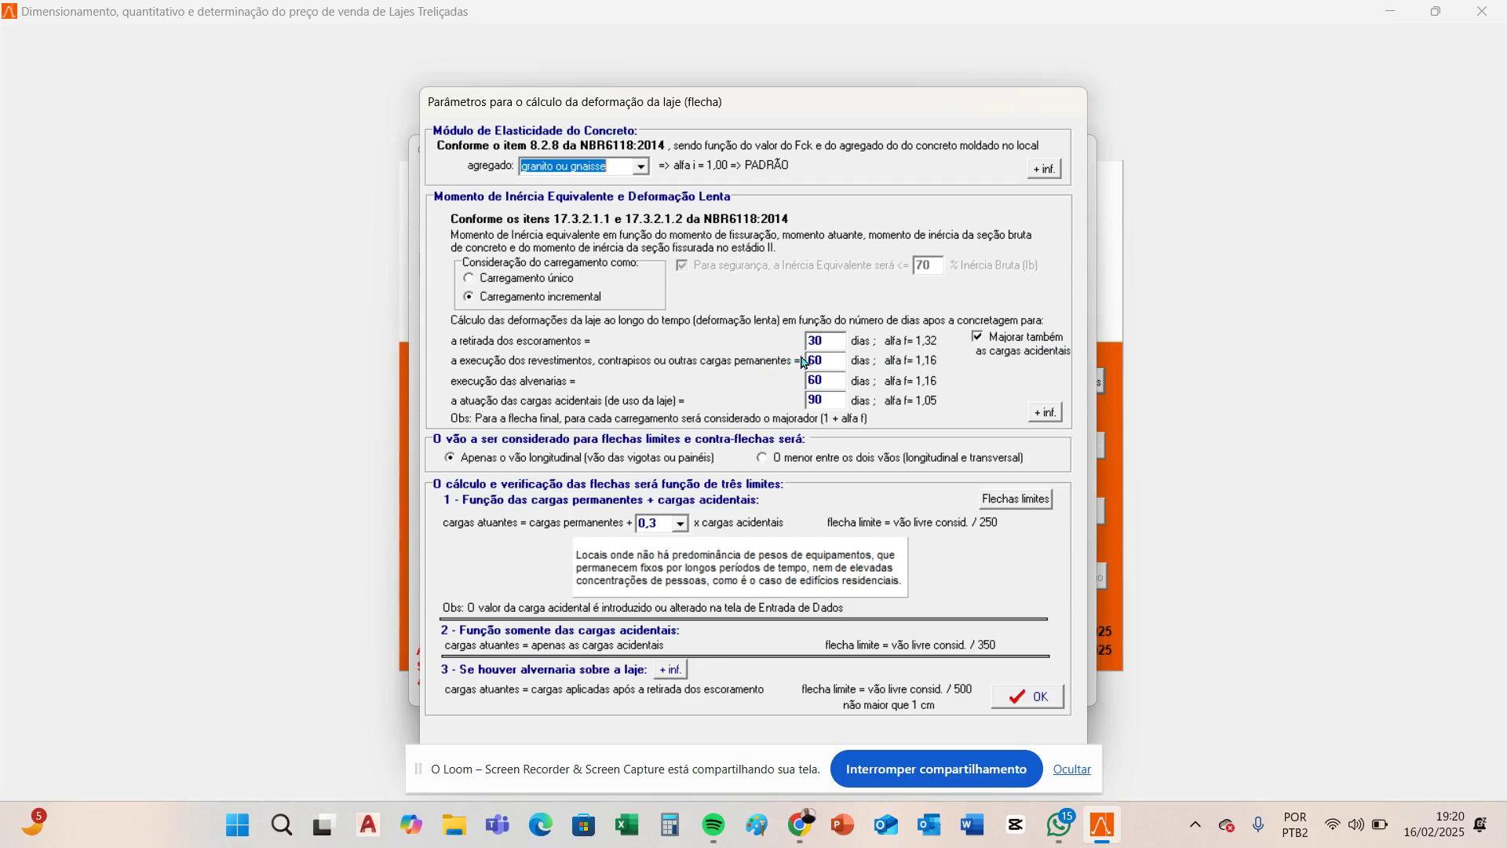
Examine the long-term deflection day values and the reference information on elasticity modulus, equivalent inertia and creep
click(825, 343)
click(837, 405)
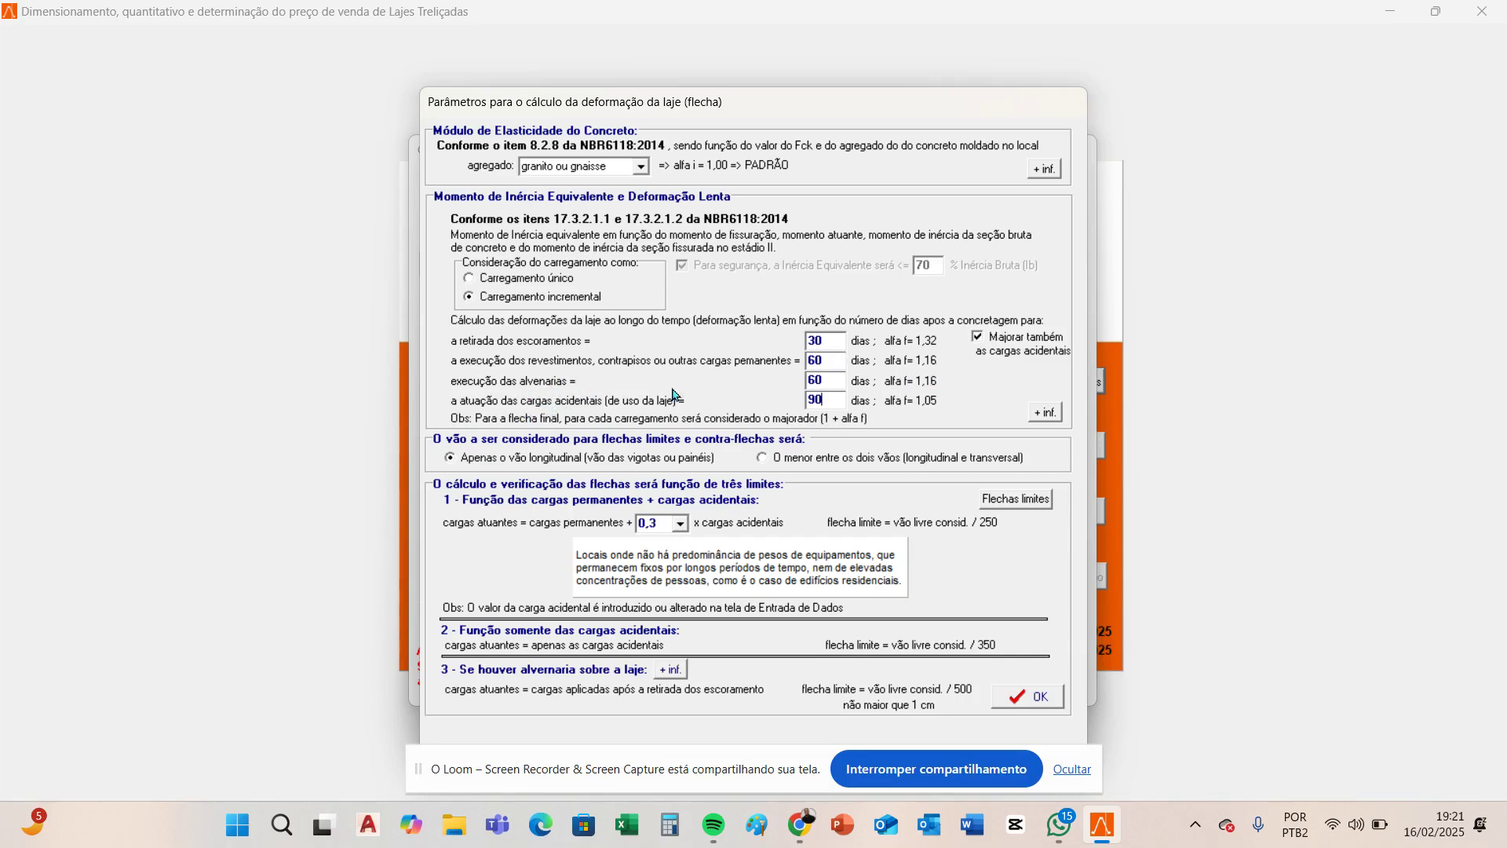
click(833, 382)
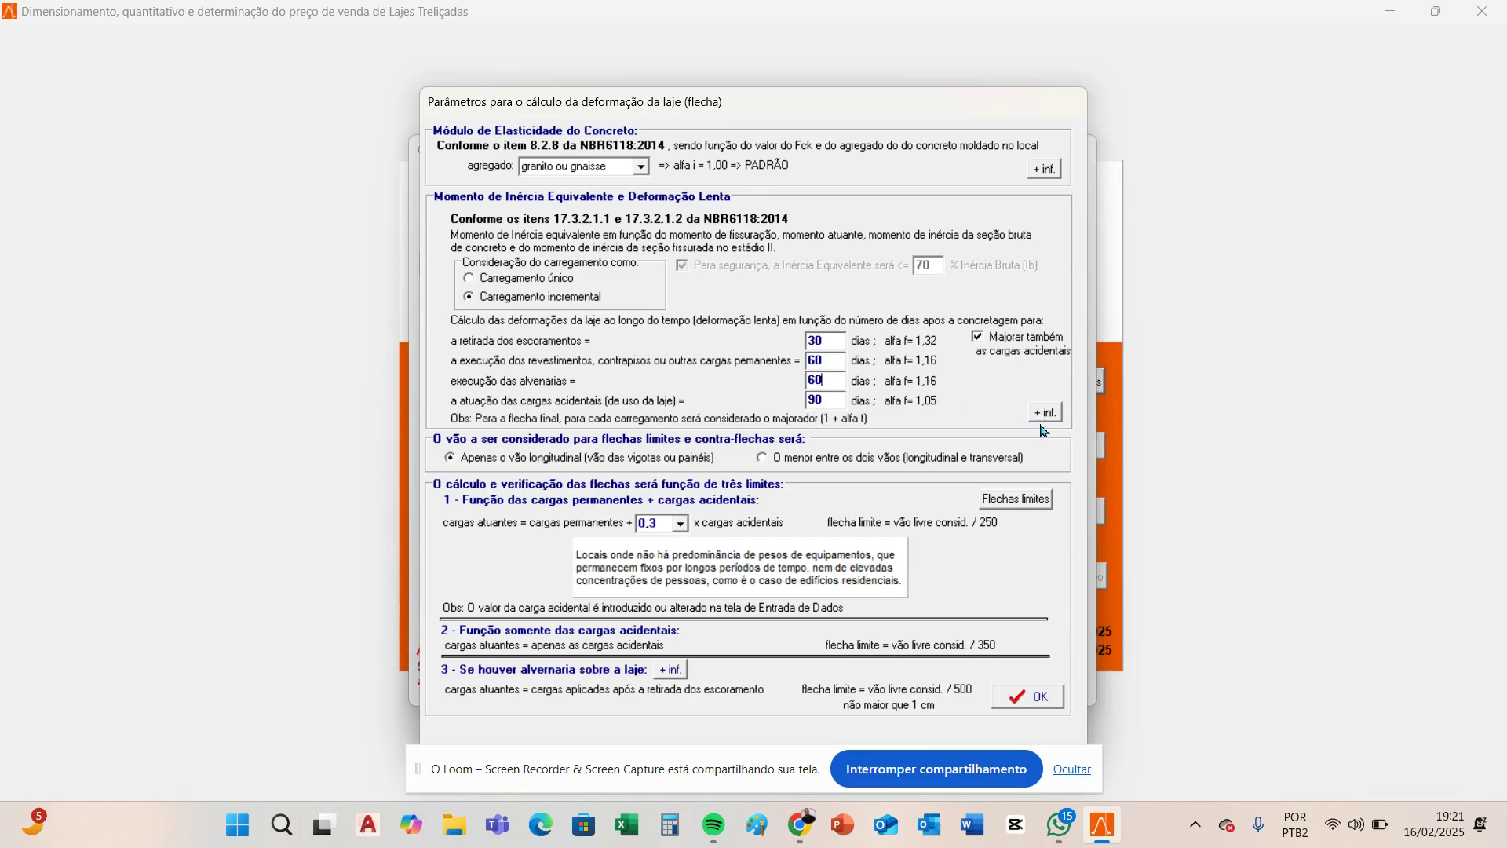
click(1045, 169)
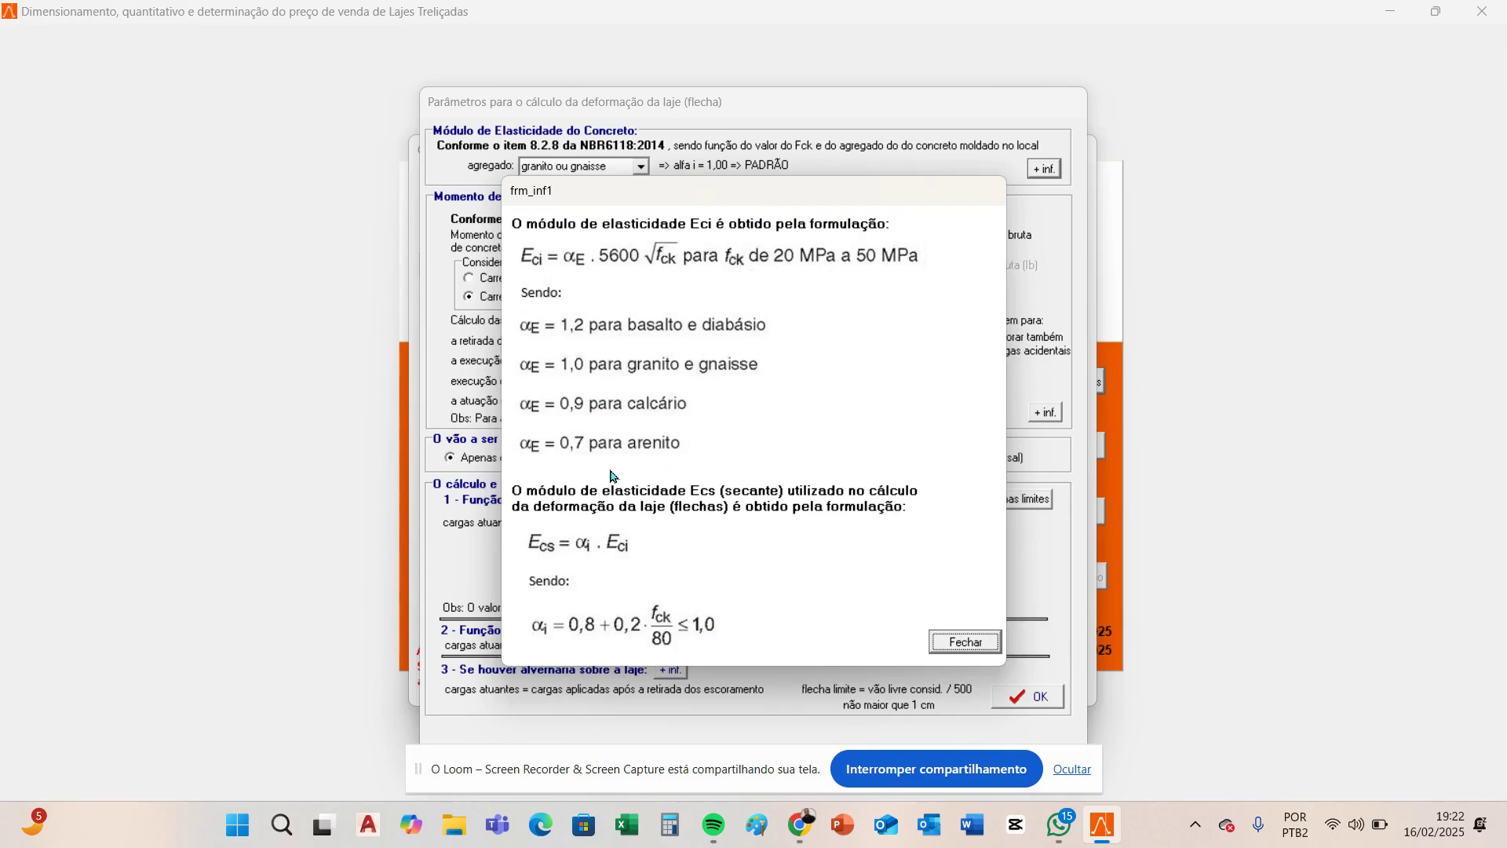
click(976, 644)
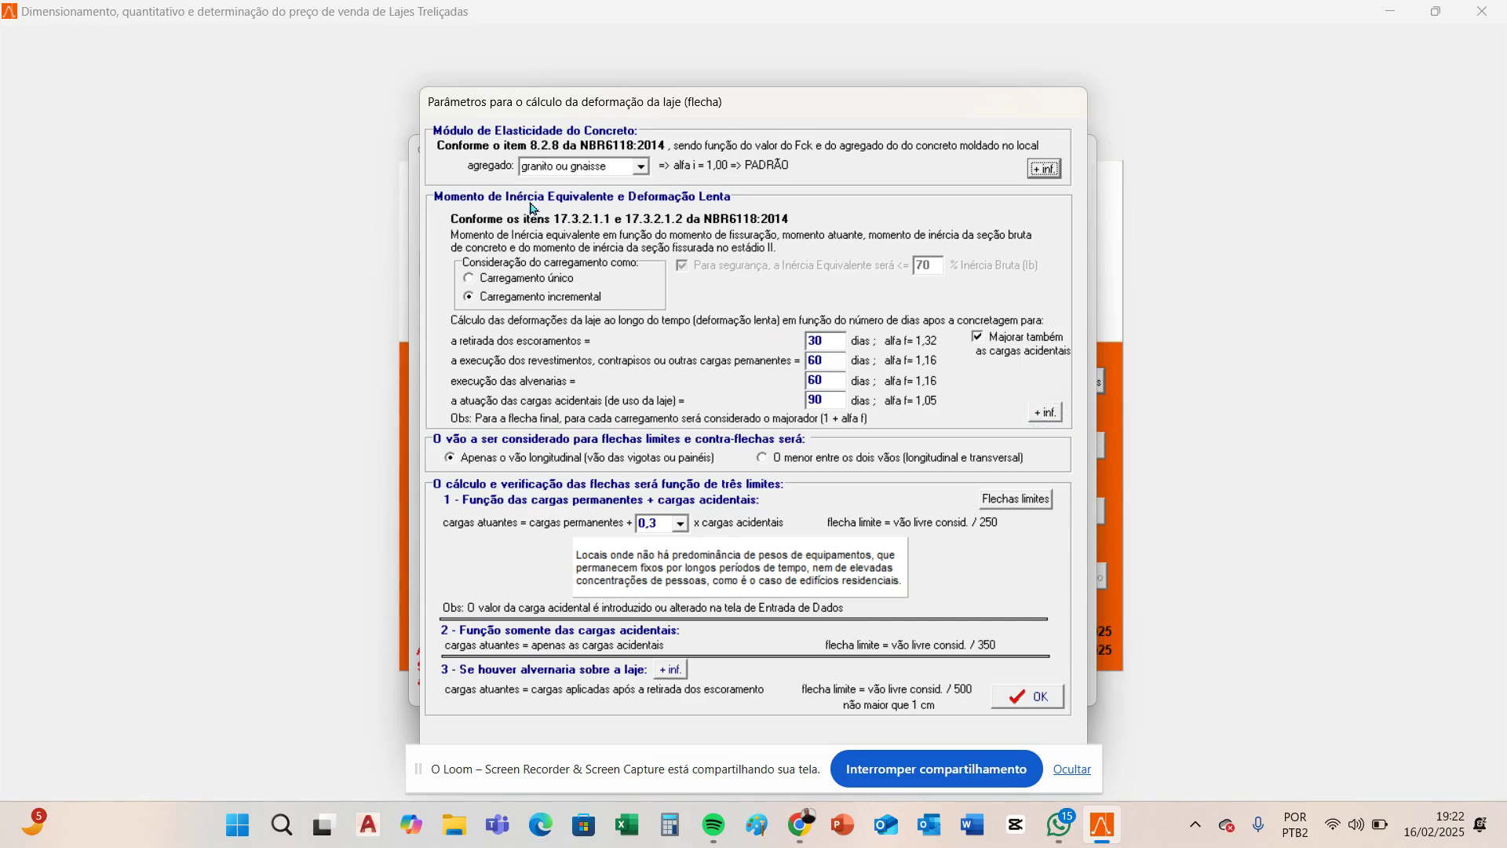
click(1051, 418)
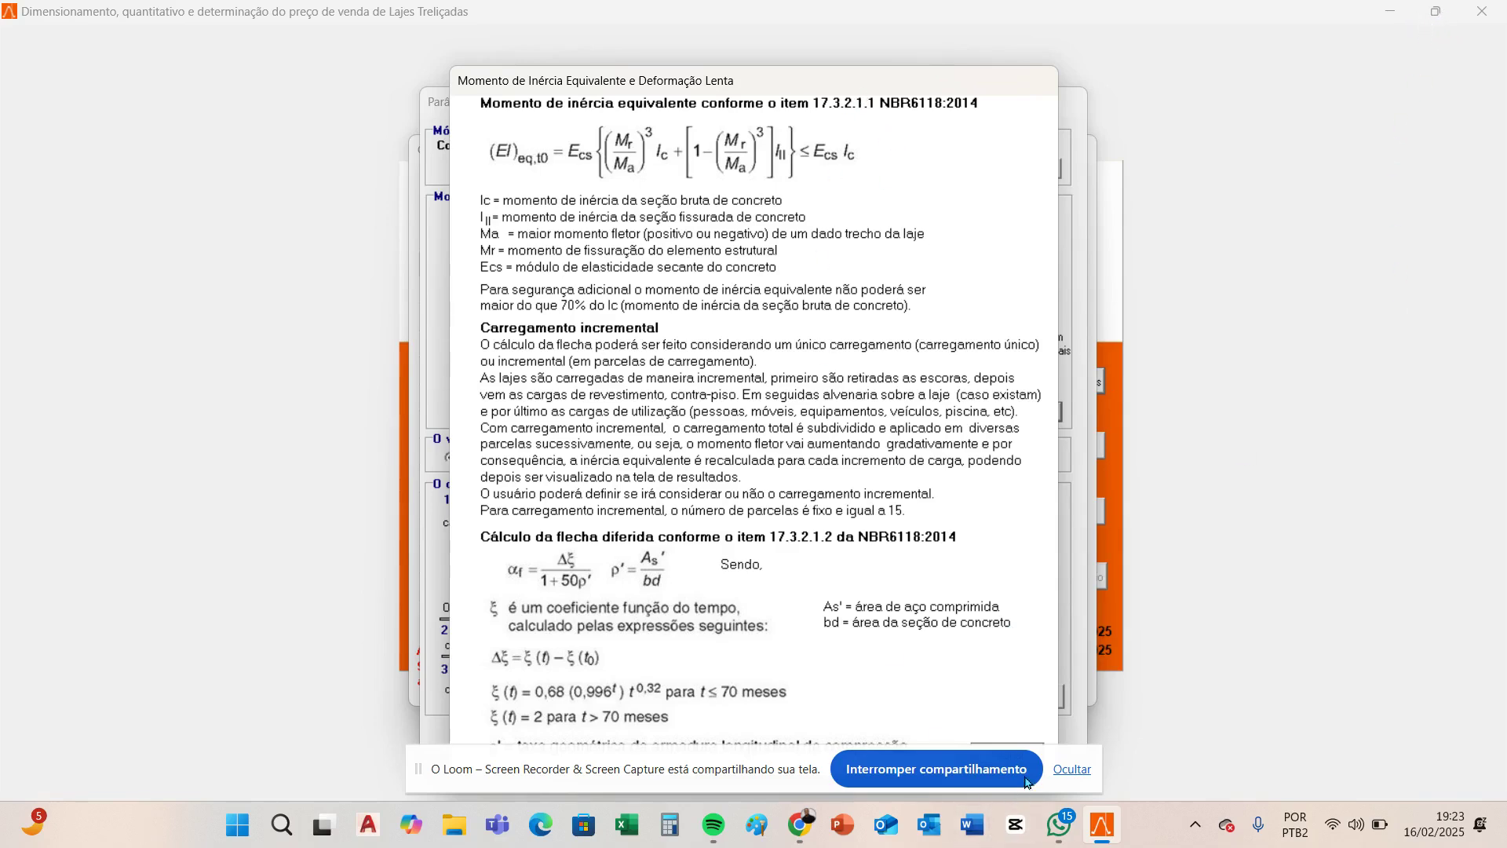
click(1036, 744)
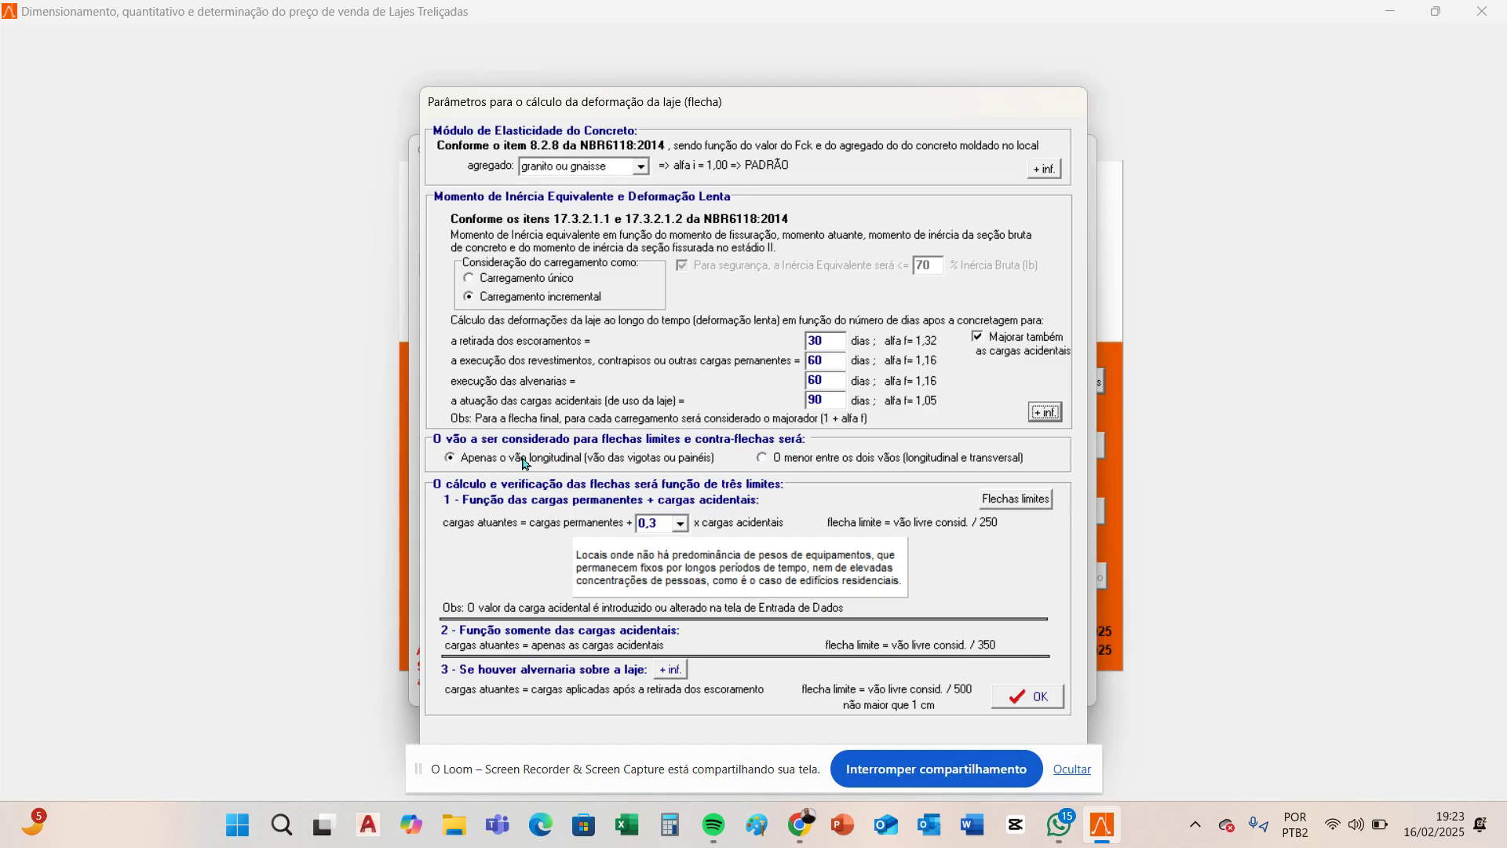
Try the smaller of the two spans for deflection limits and camber, and restore the longitudinal span only option
click(763, 459)
click(451, 459)
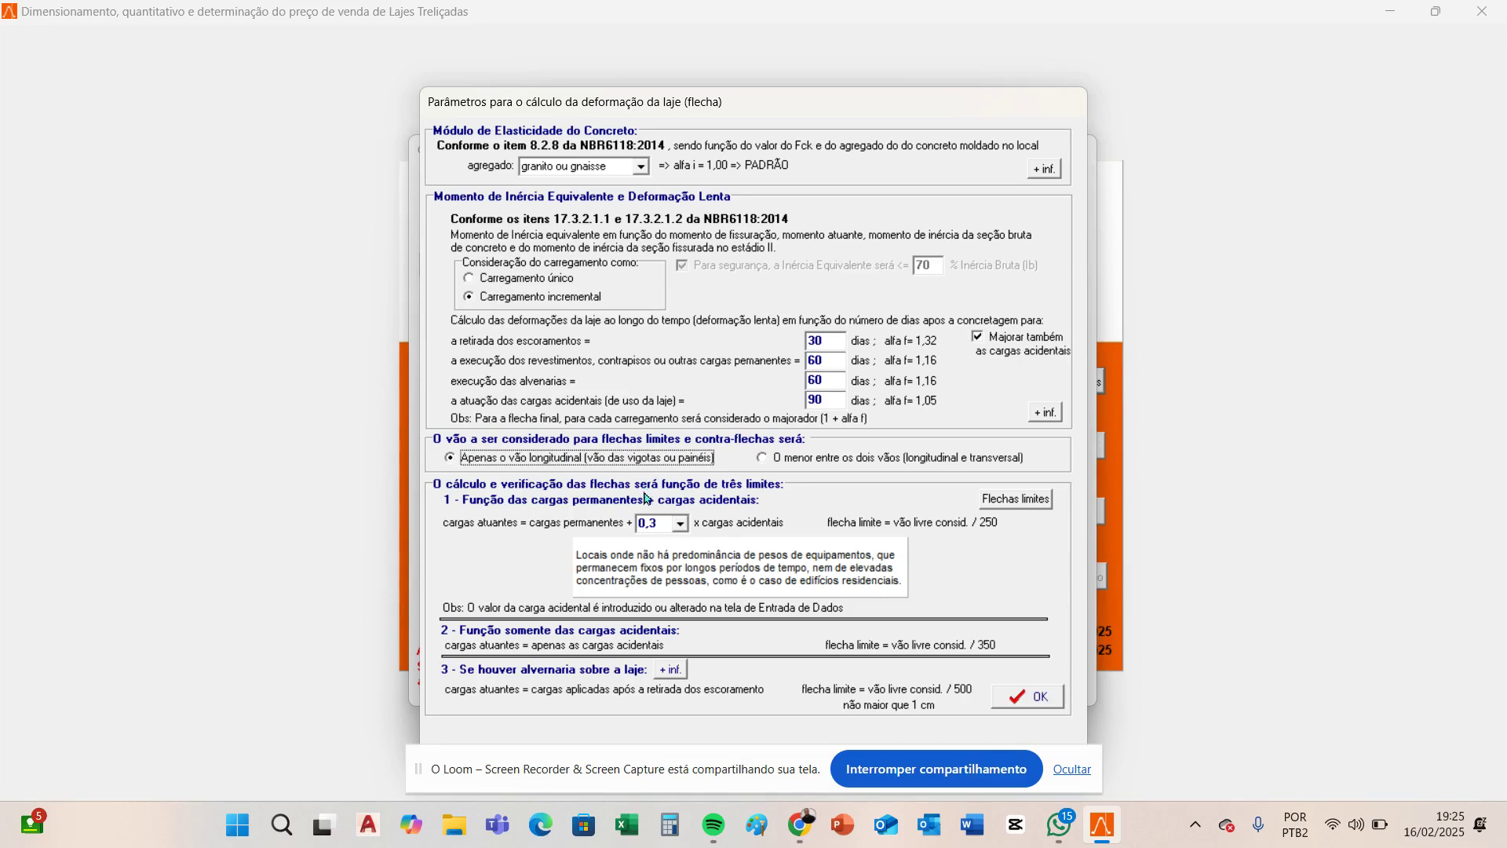
click(763, 459)
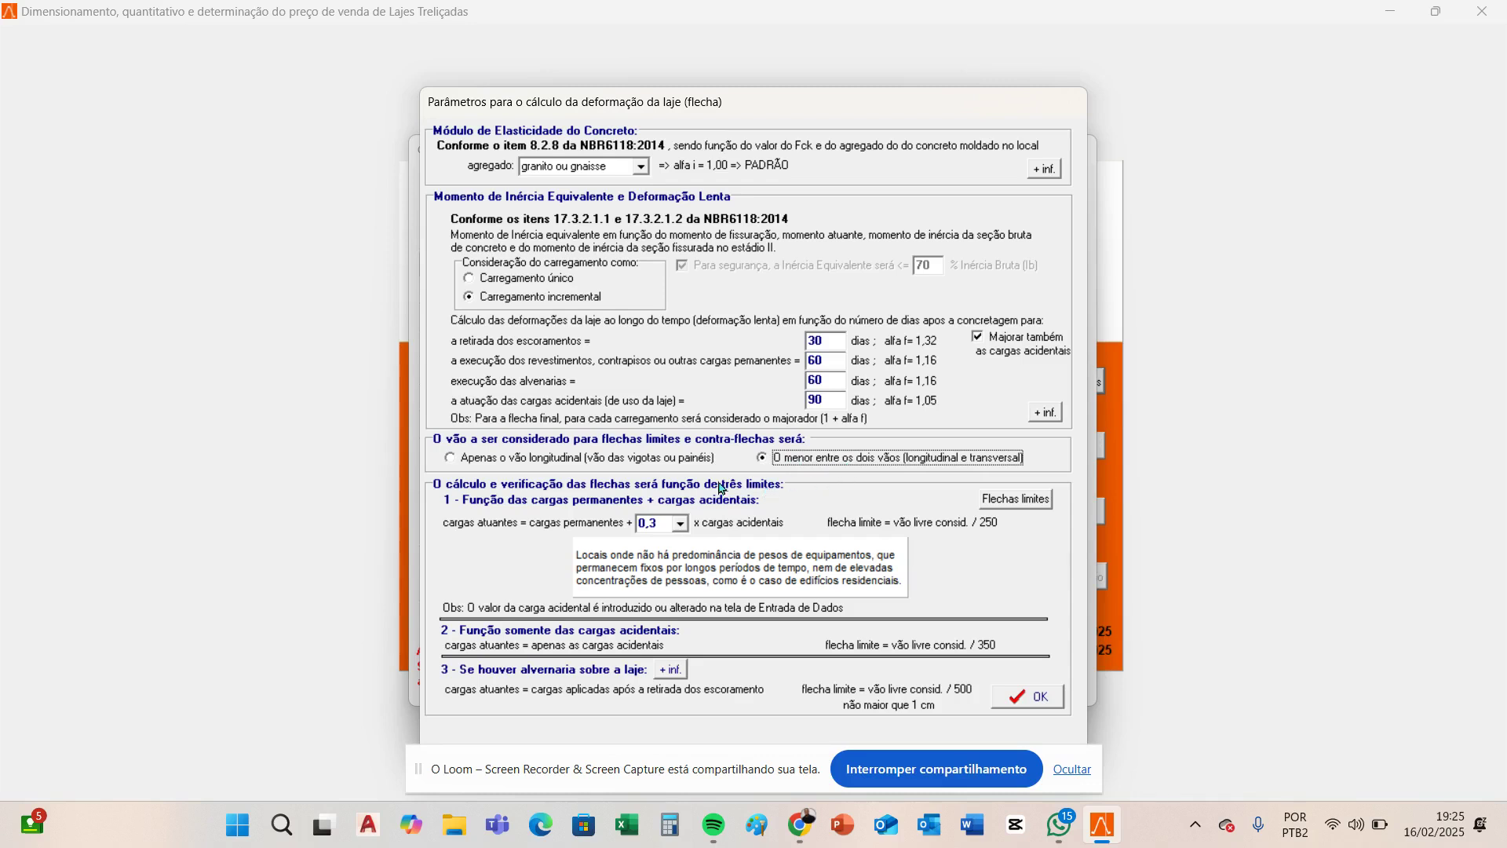
click(458, 462)
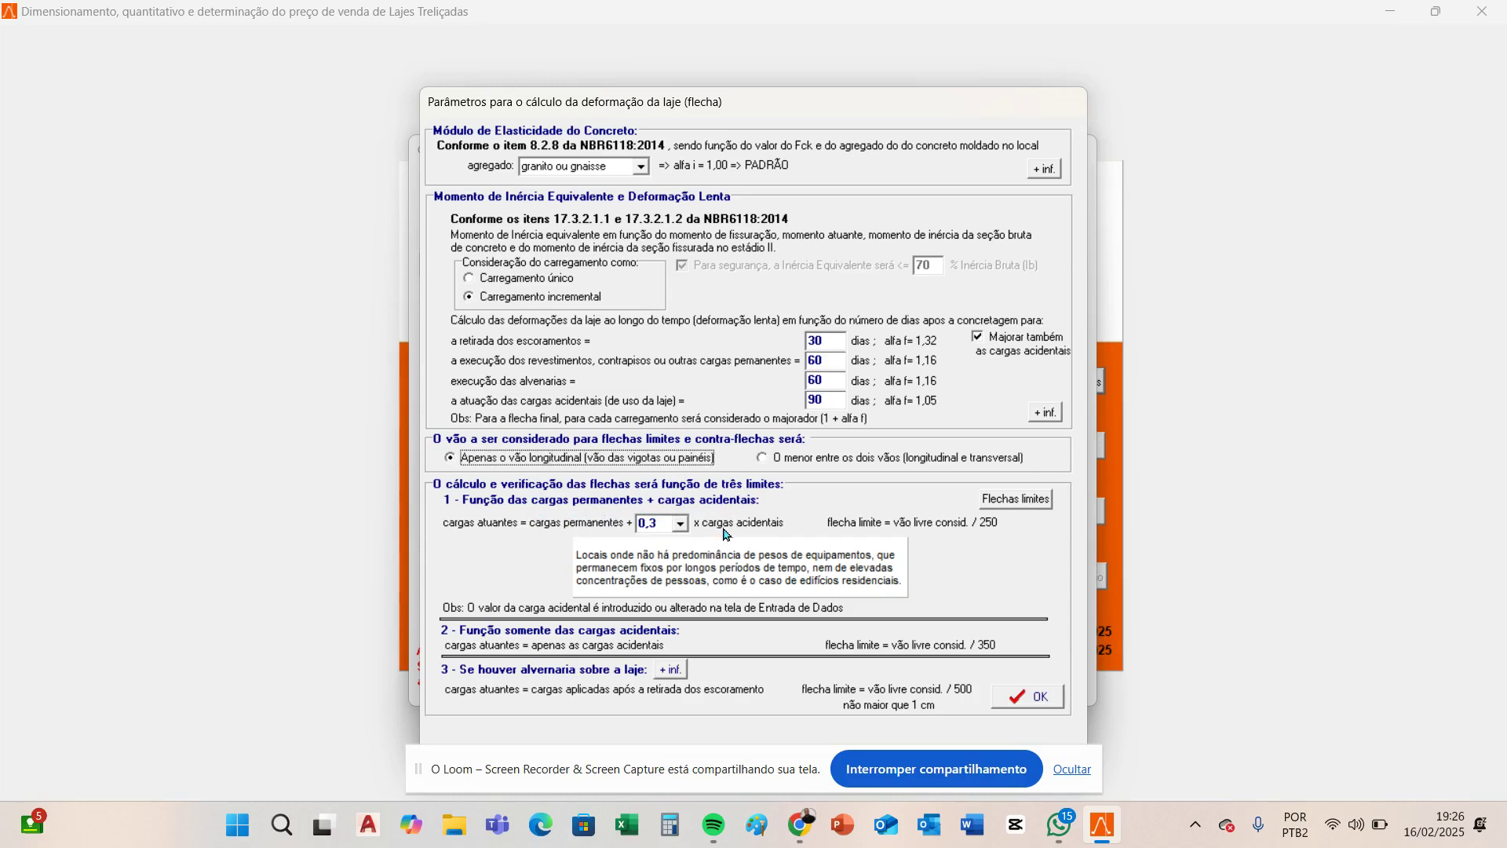
Examine the accidental load factors for the first deflection limit, try 0,4 and restore 0,3
click(680, 529)
click(680, 529)
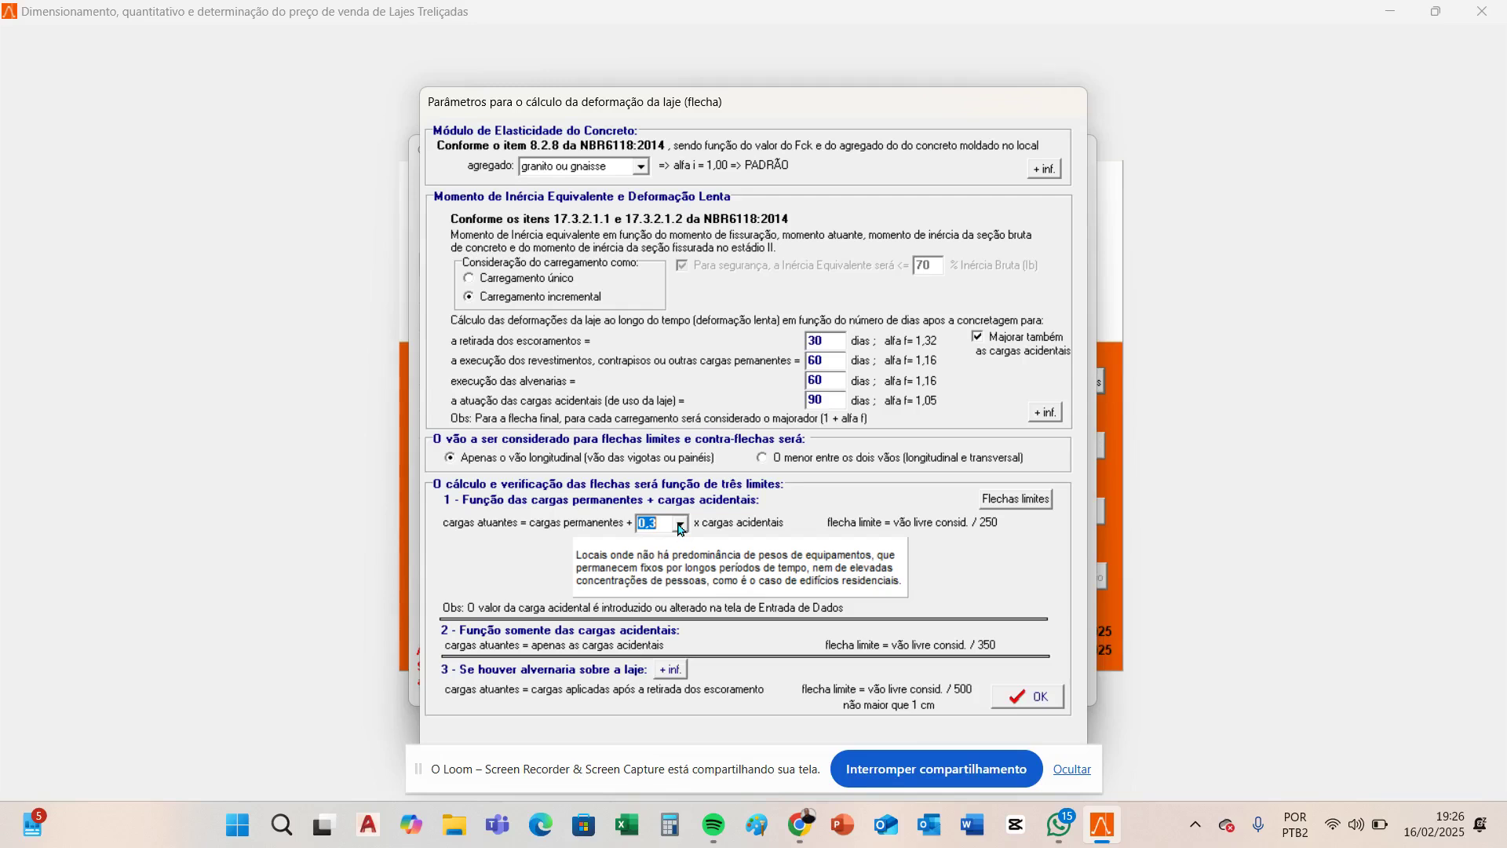
click(680, 529)
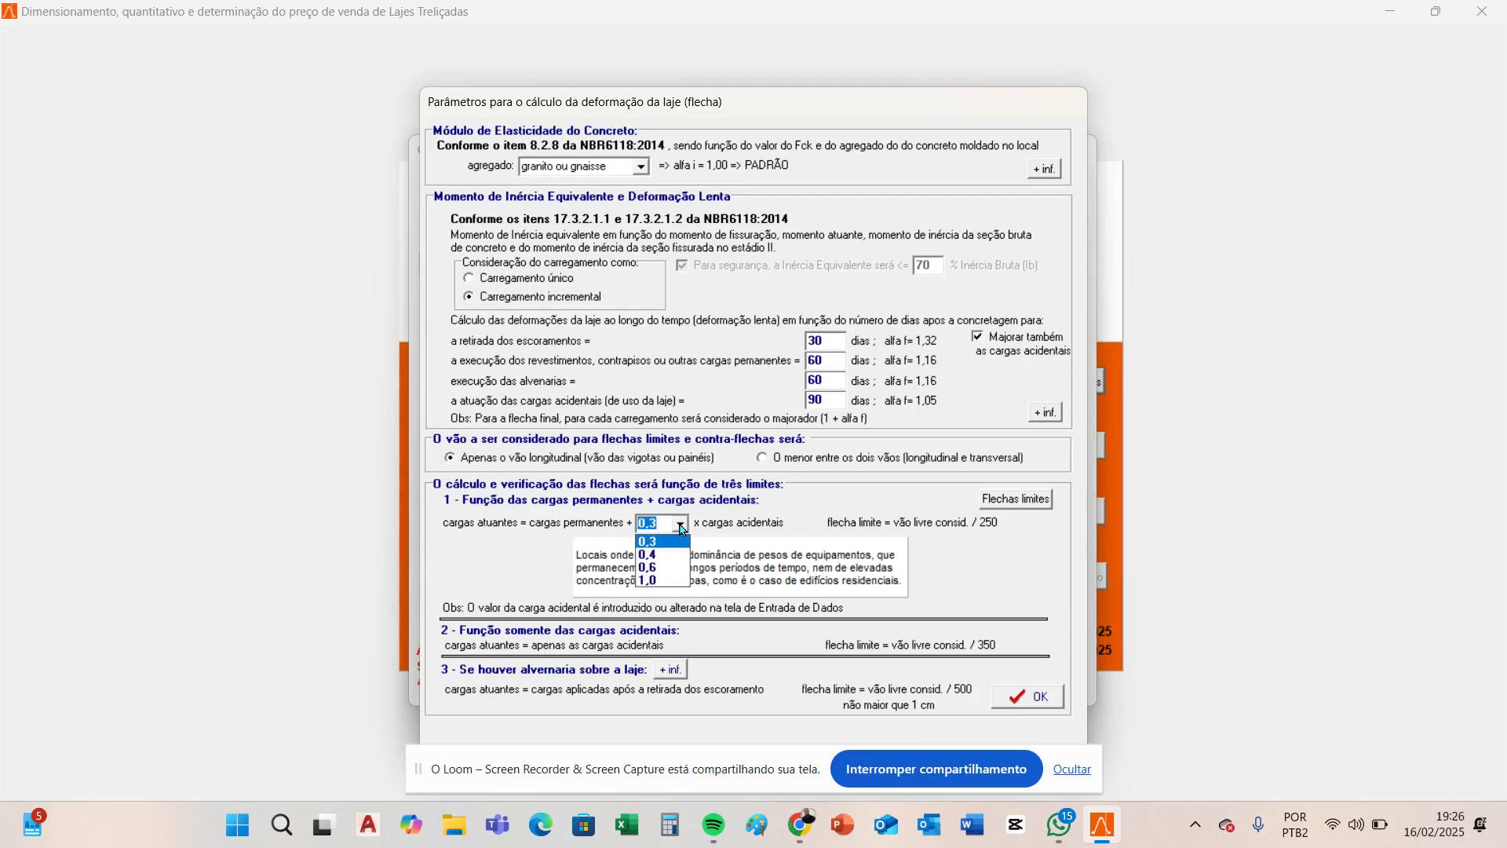
click(679, 529)
click(680, 529)
click(718, 555)
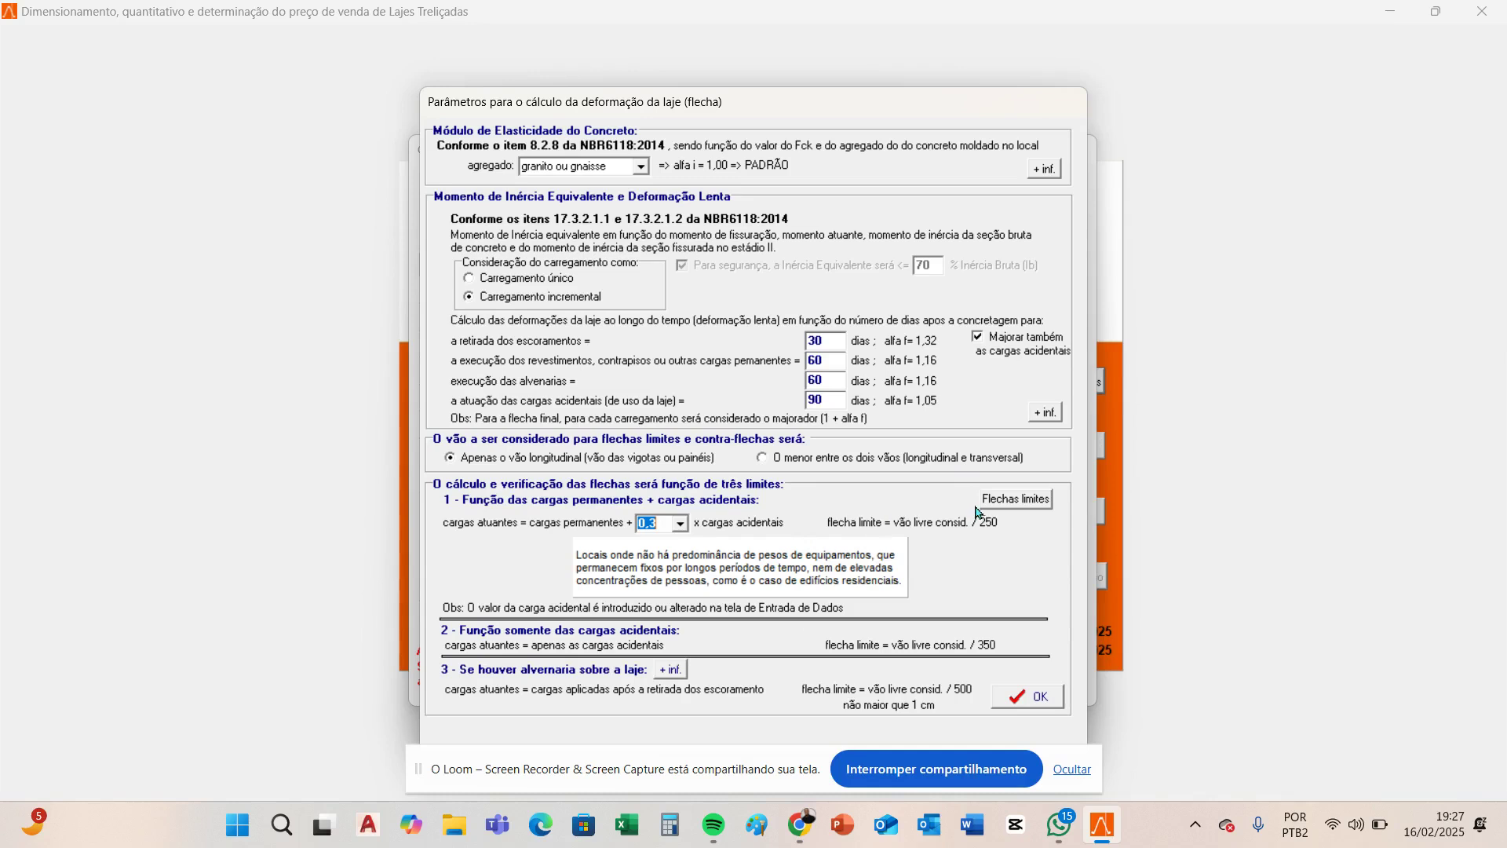
click(680, 523)
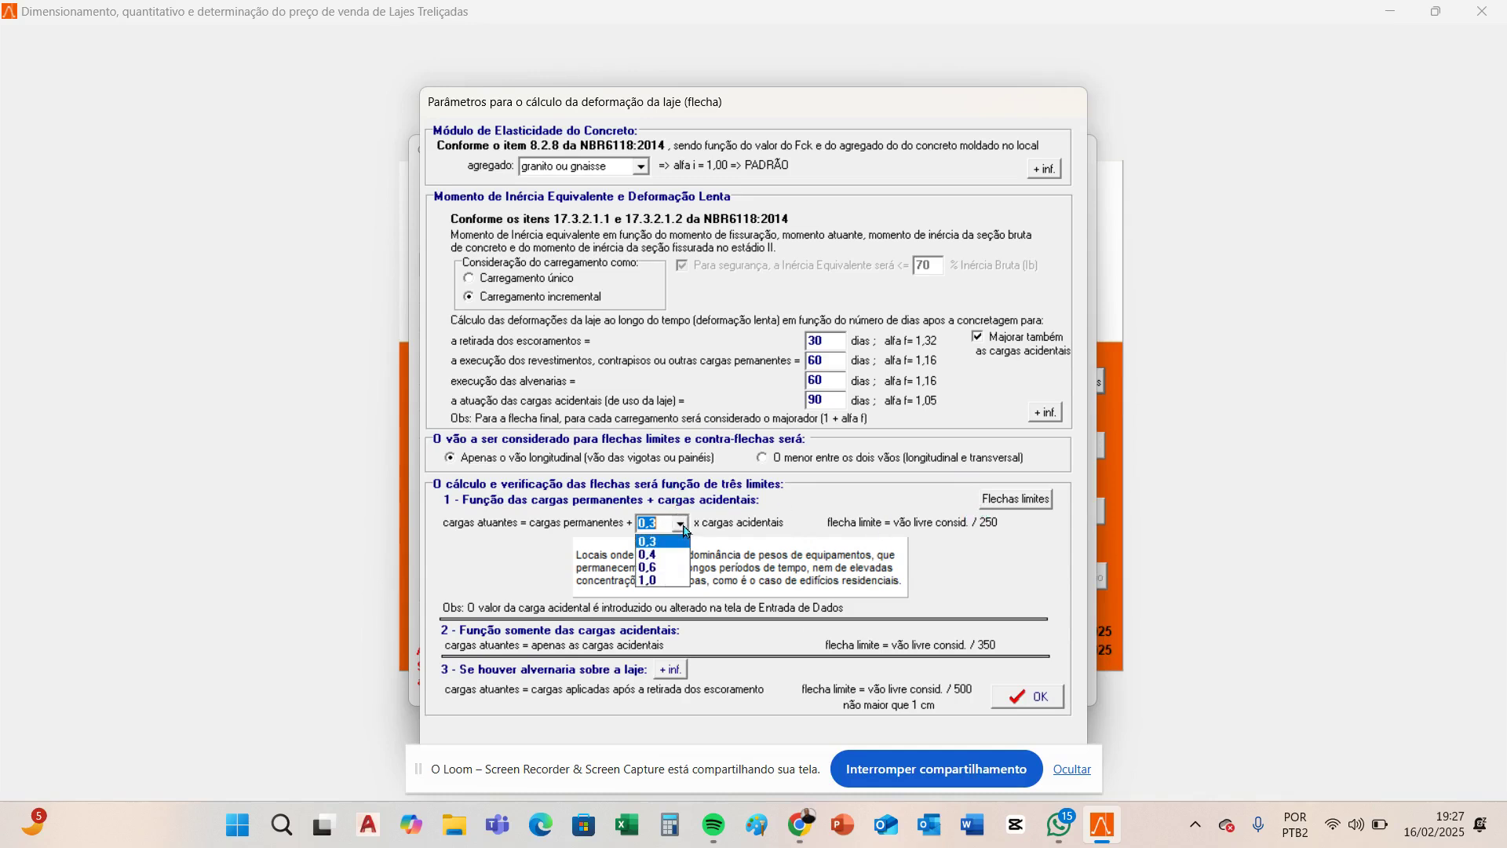
click(661, 556)
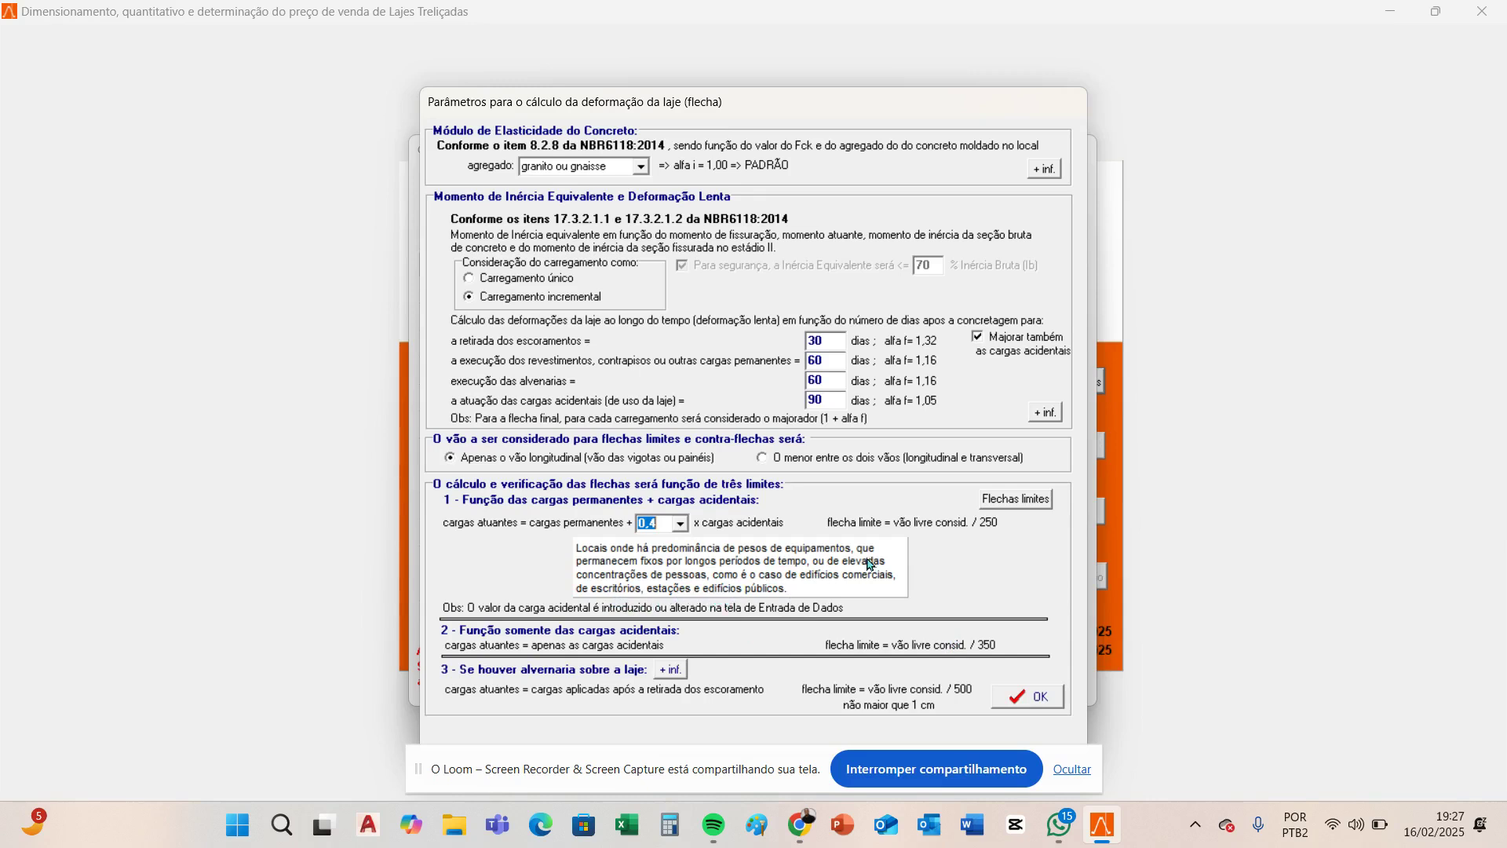
click(679, 522)
click(663, 542)
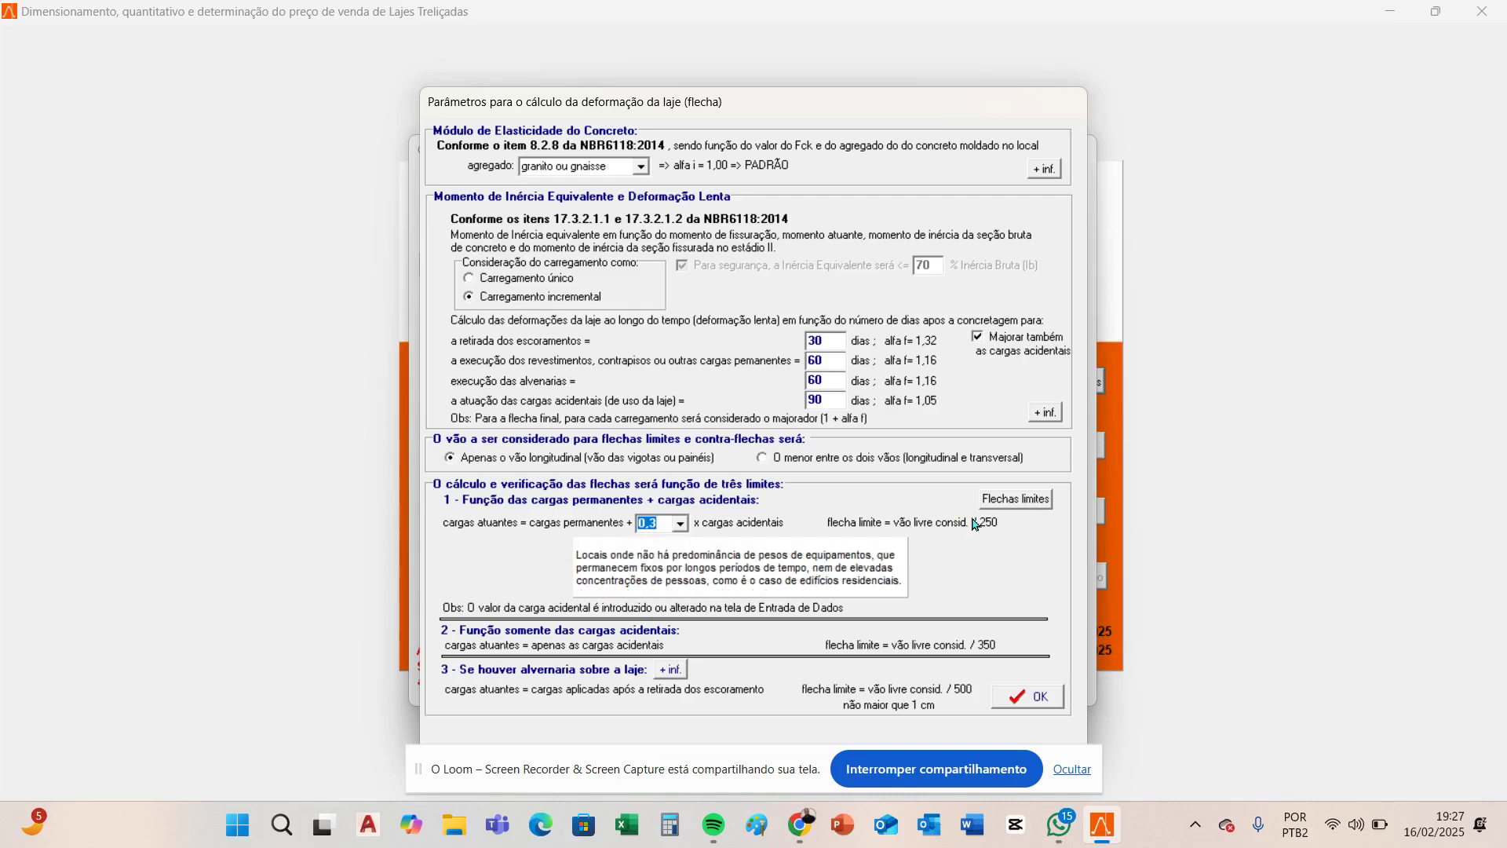
Consult the table of limit deflections and confirm the slab deflection parameters
click(1038, 507)
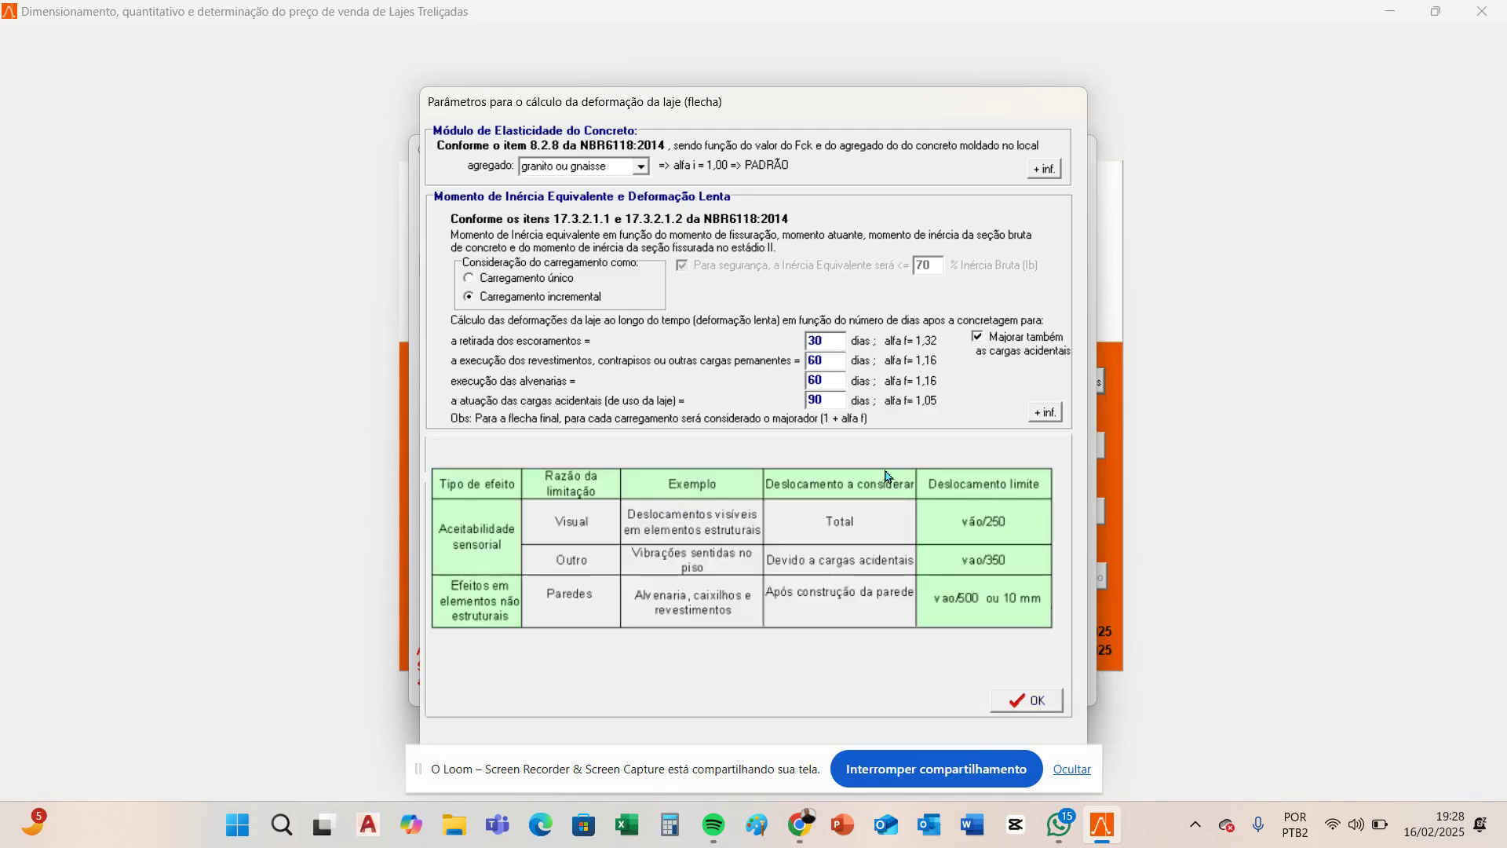
click(1030, 701)
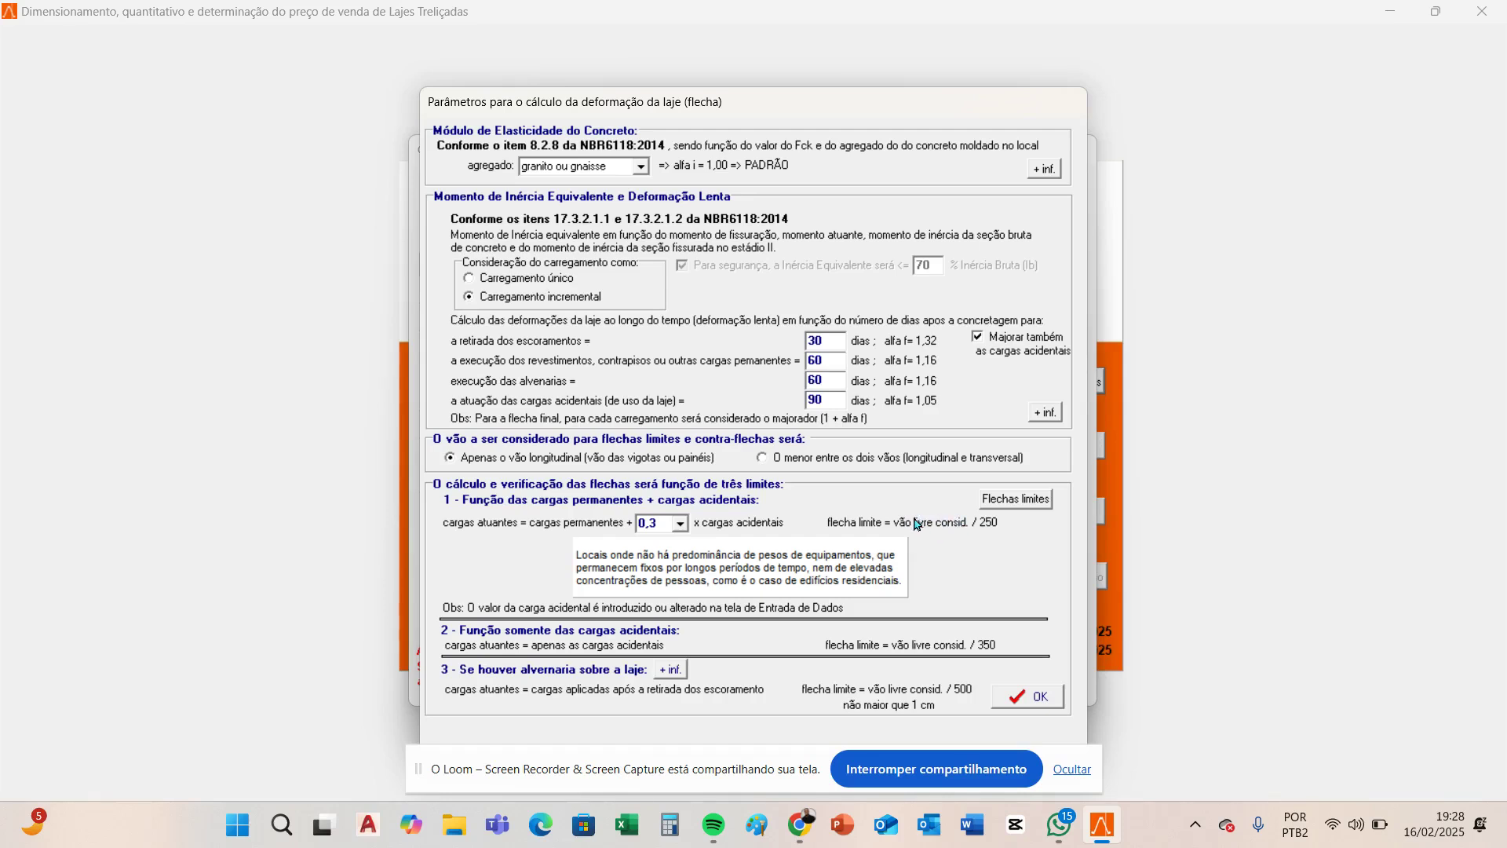
click(1013, 507)
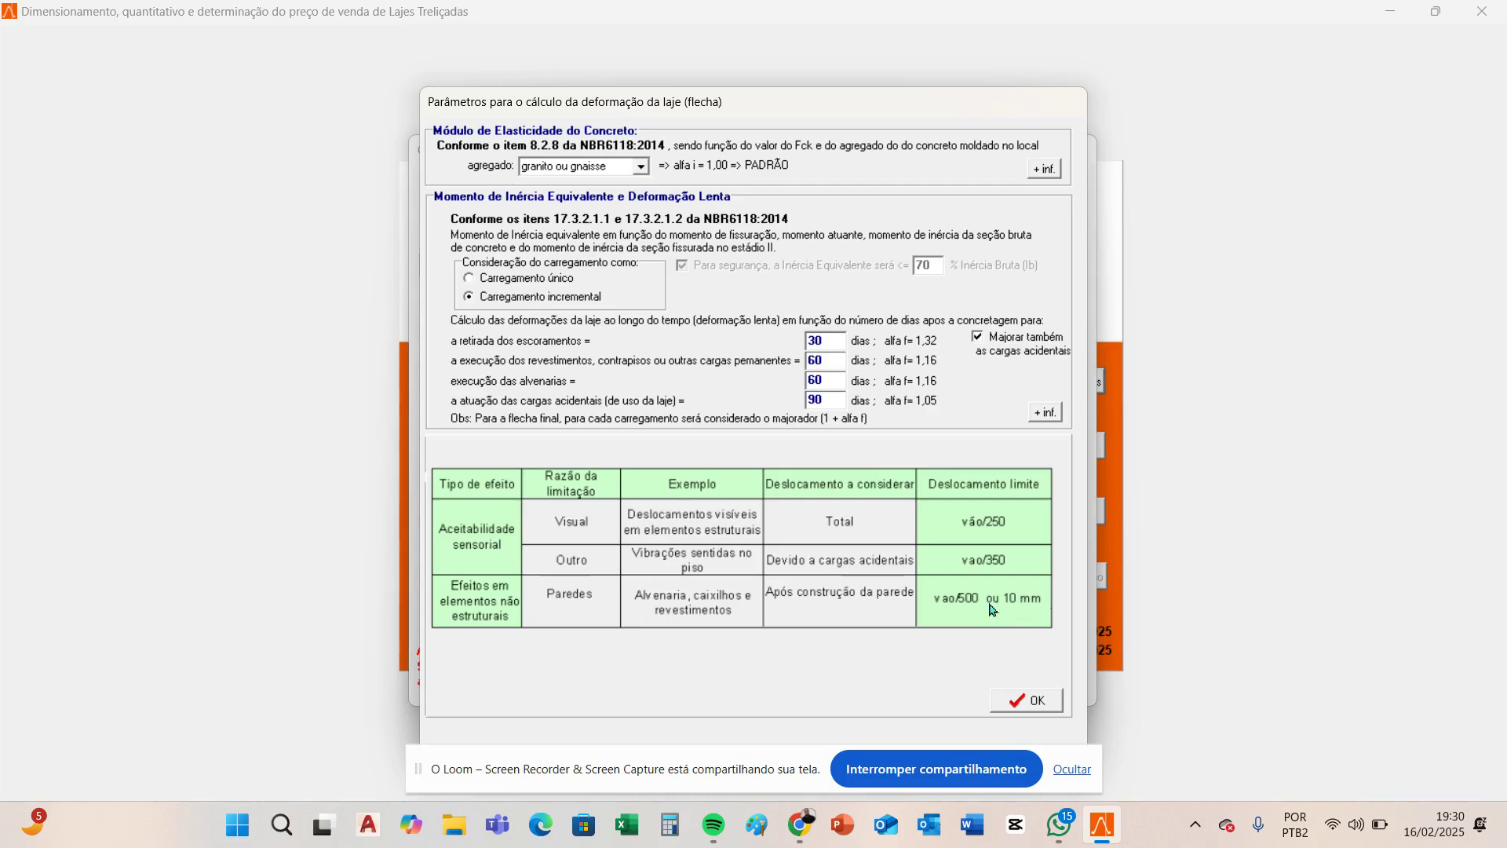
click(1040, 704)
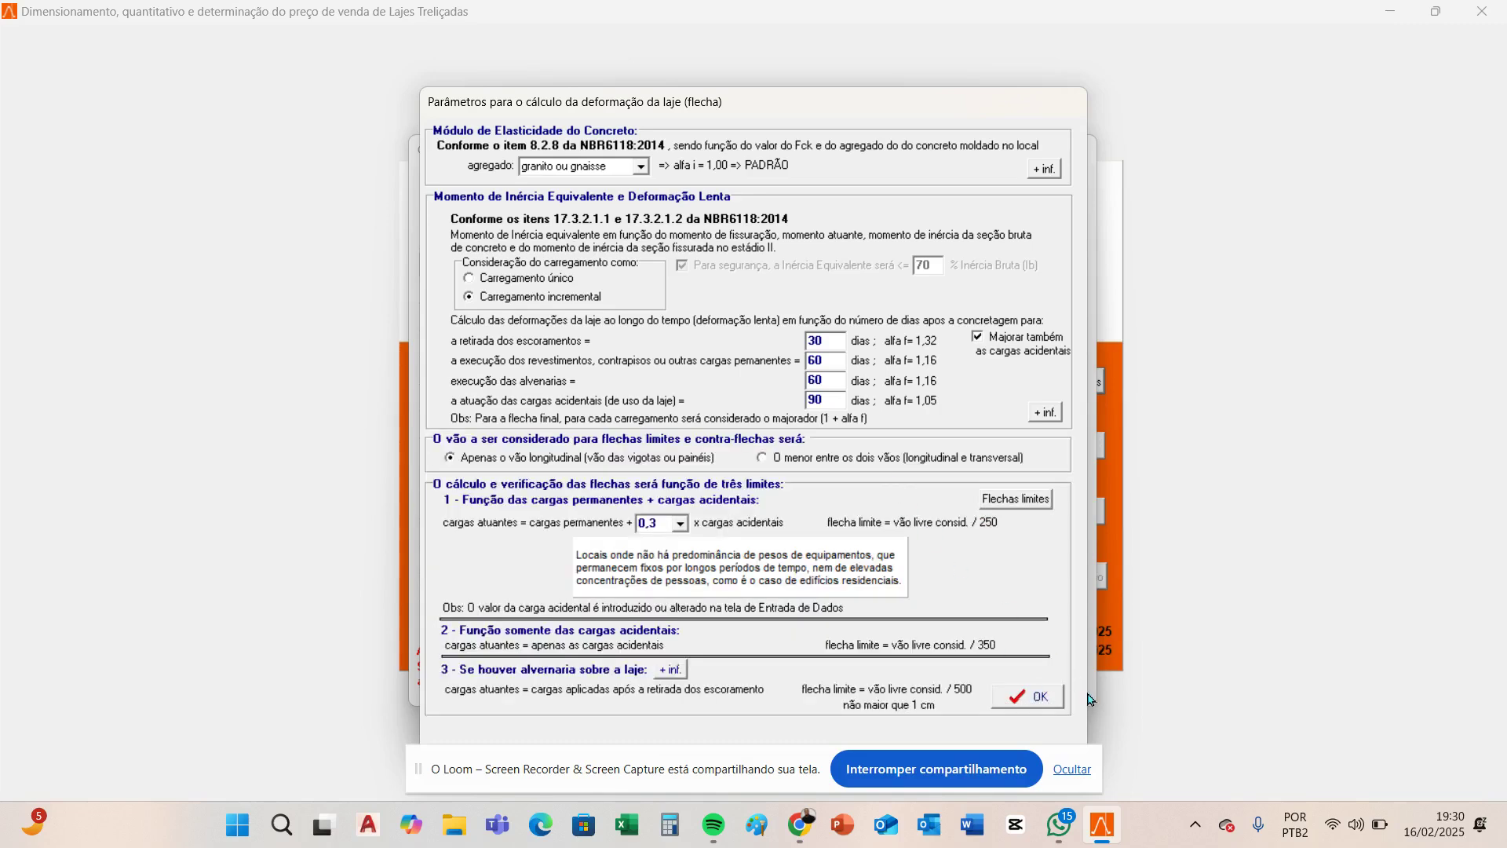
click(1040, 700)
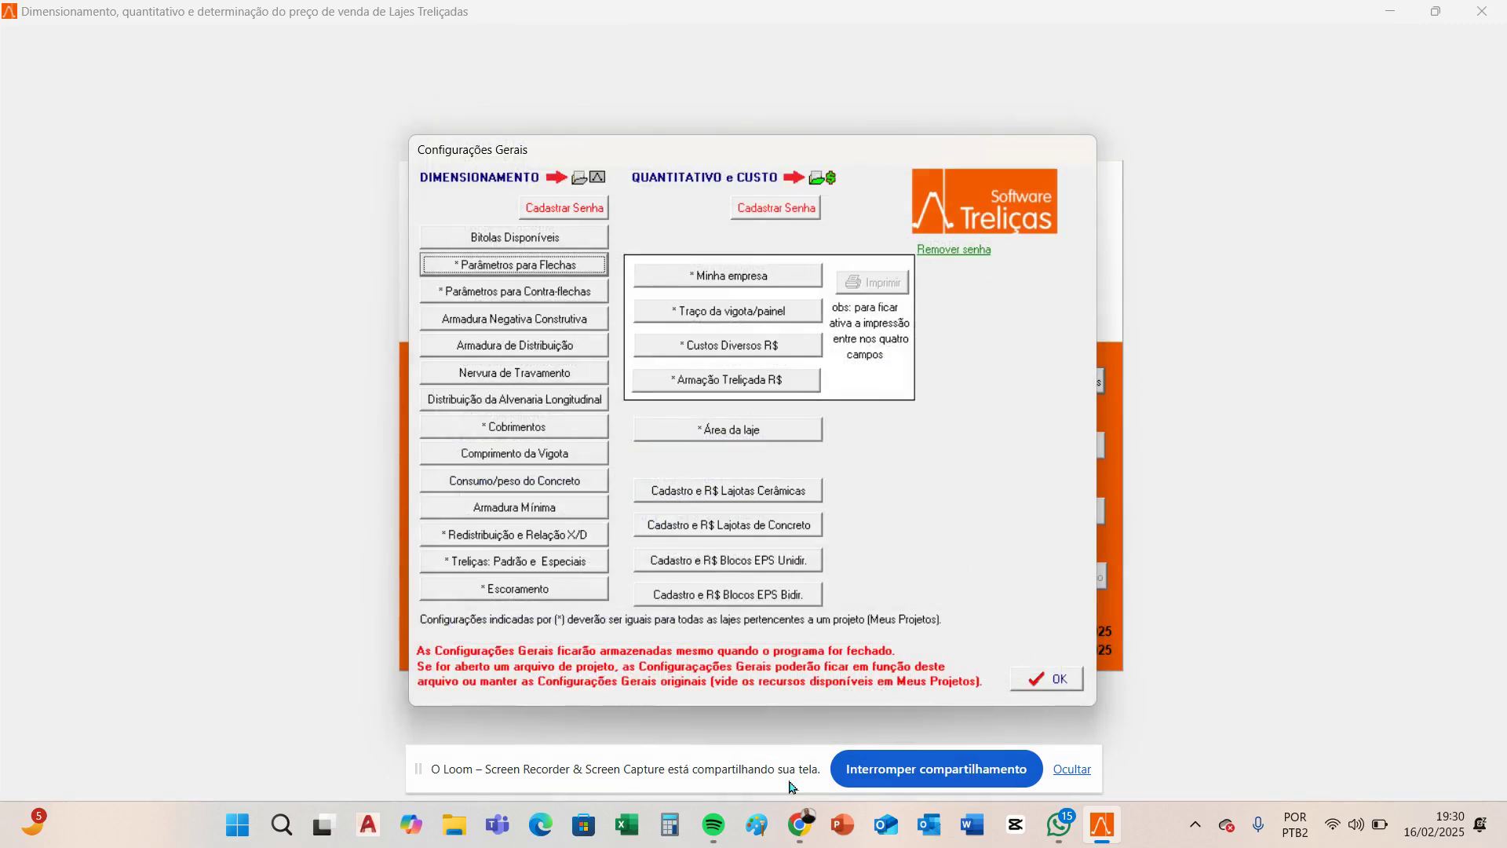
click(663, 701)
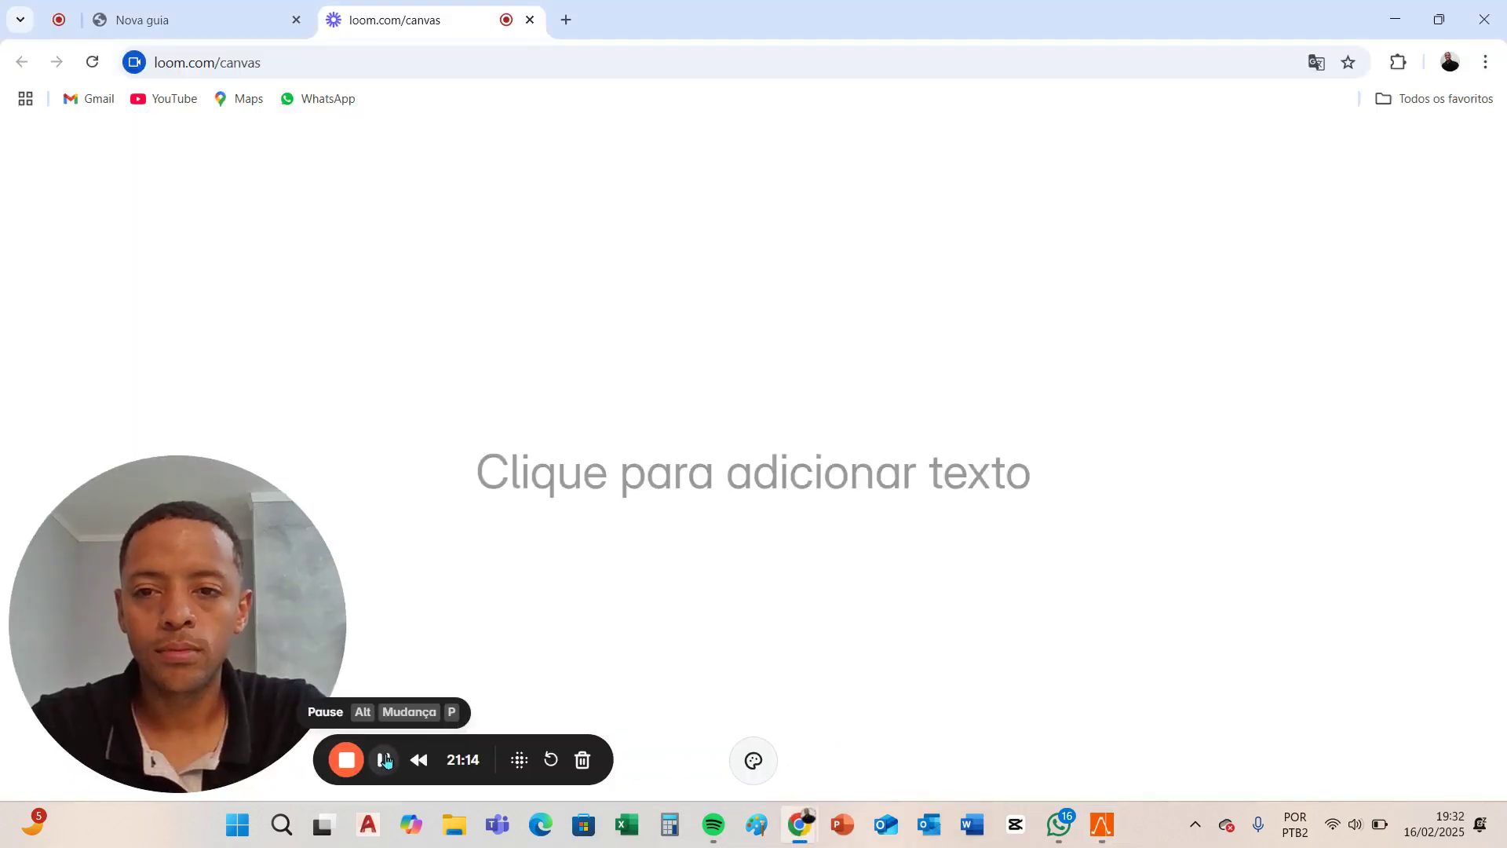
Switch to Software Treliças, recheck the slab deflection parameters and open the camber estimation parameters
click(1104, 825)
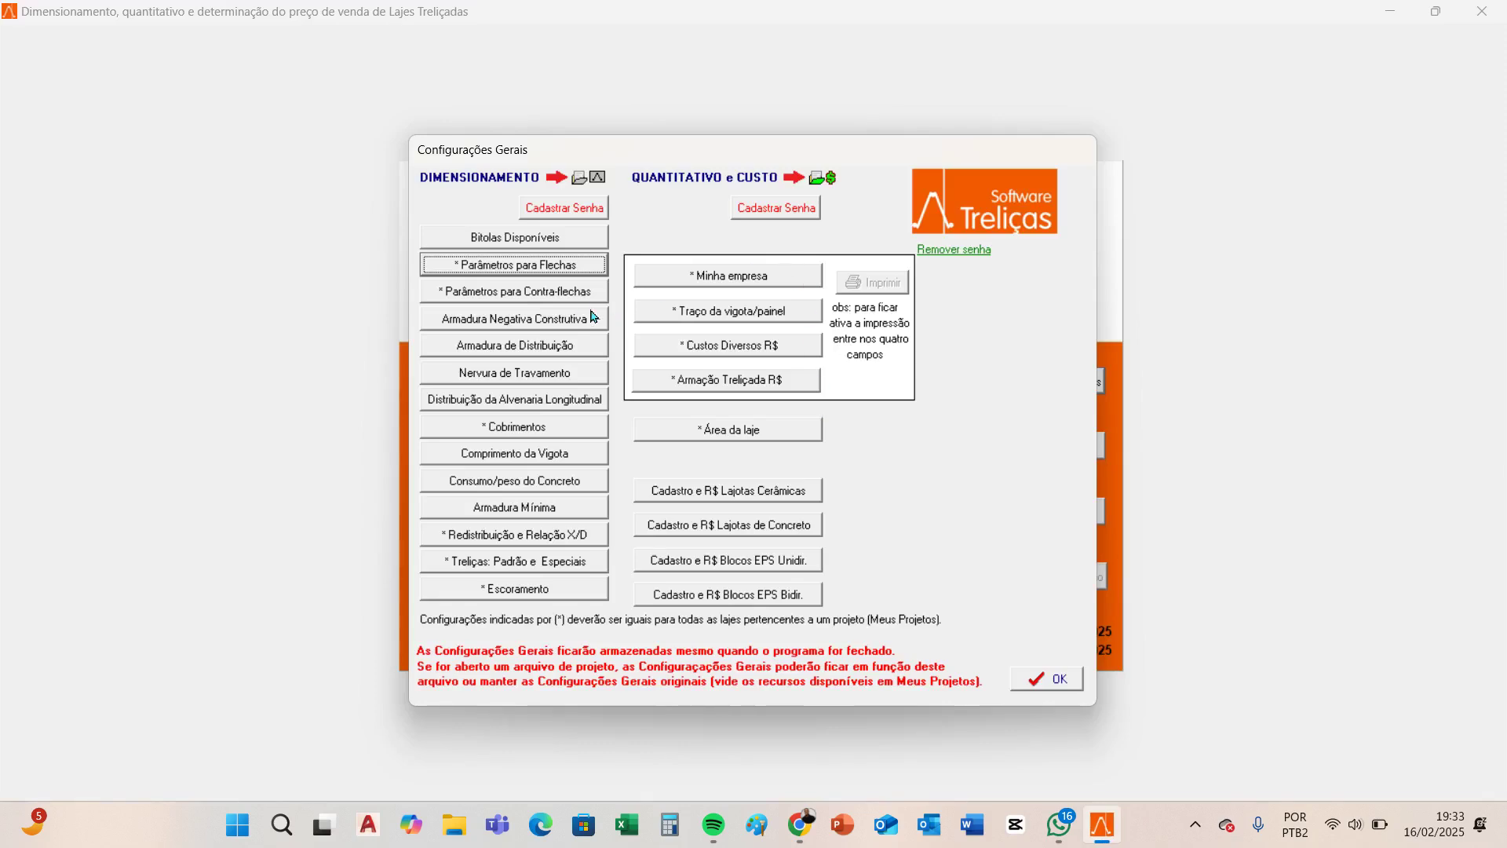
click(572, 267)
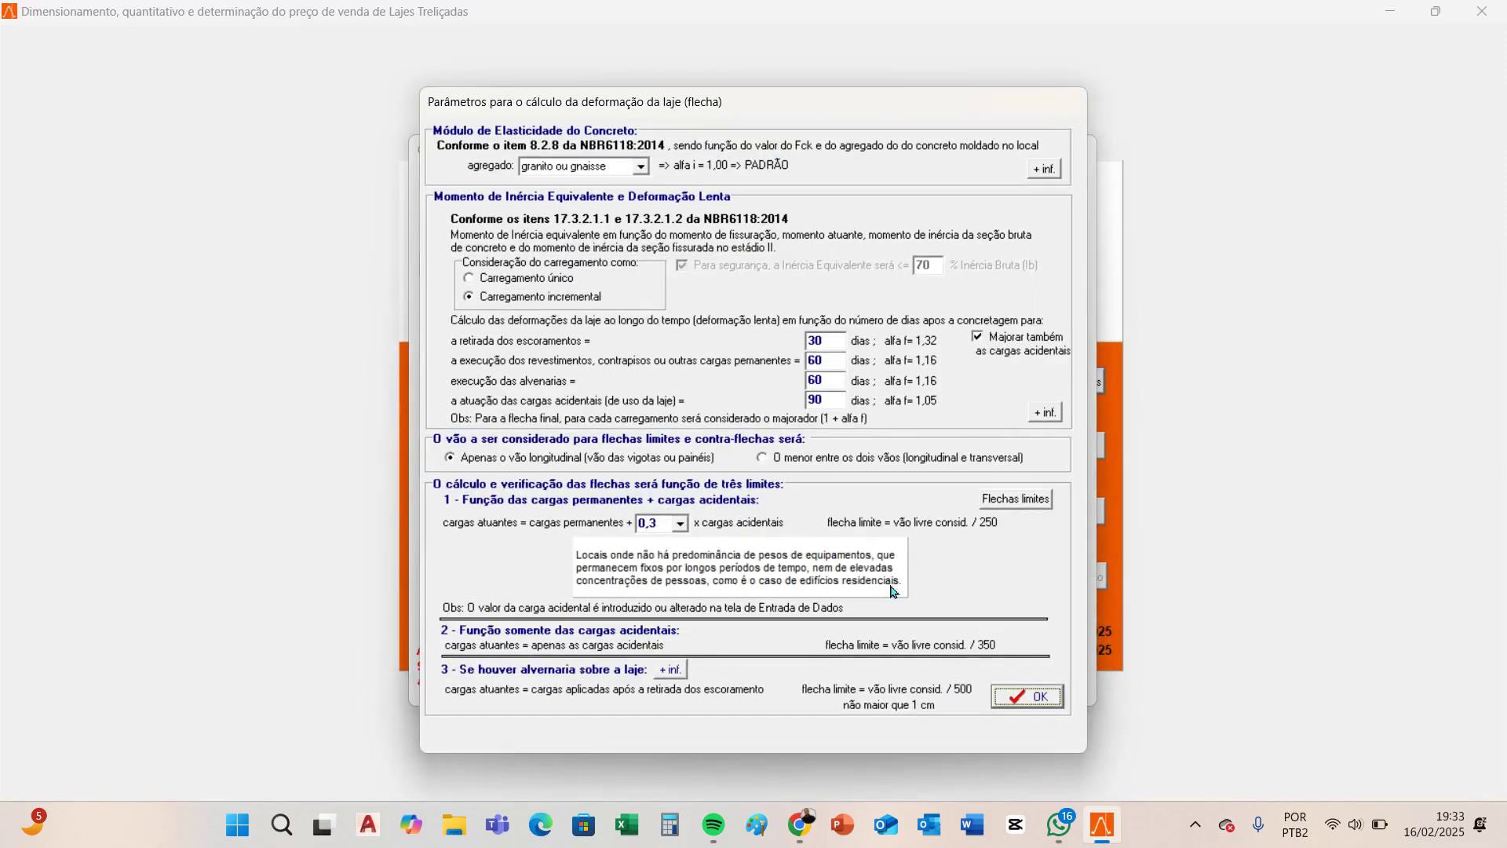
click(999, 694)
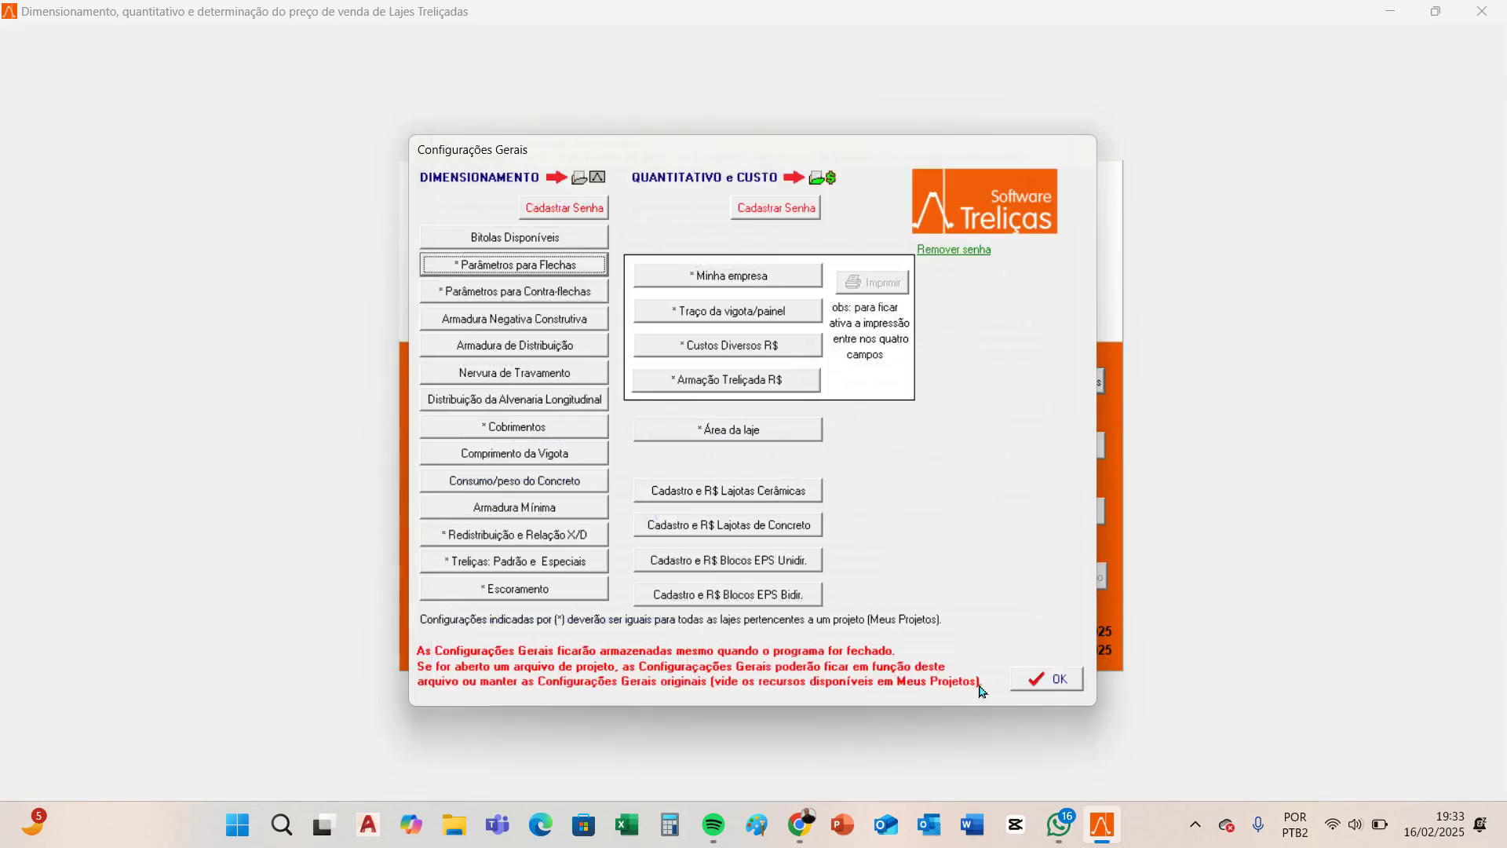
click(482, 294)
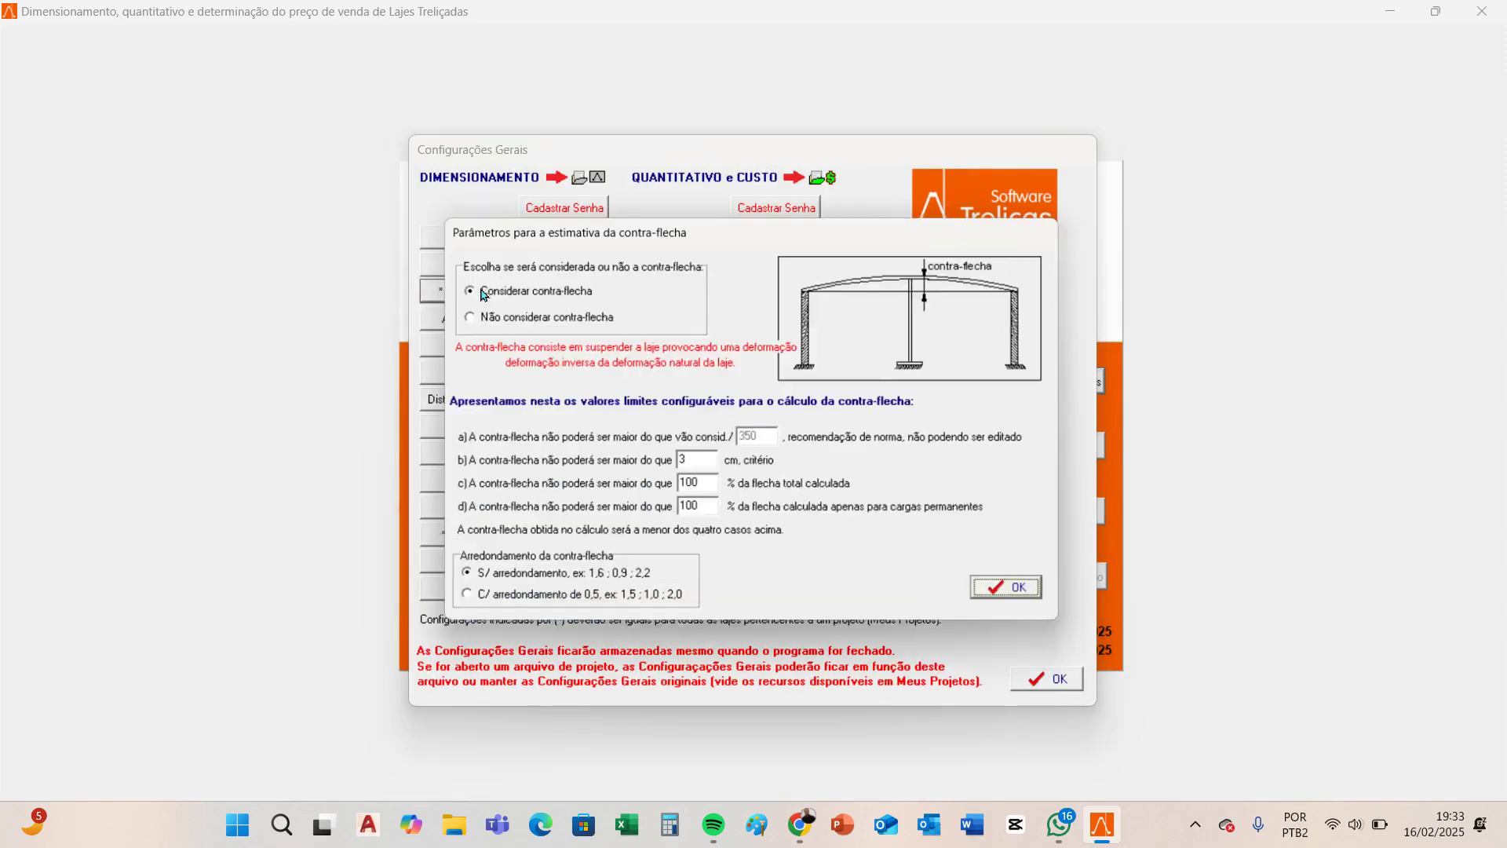
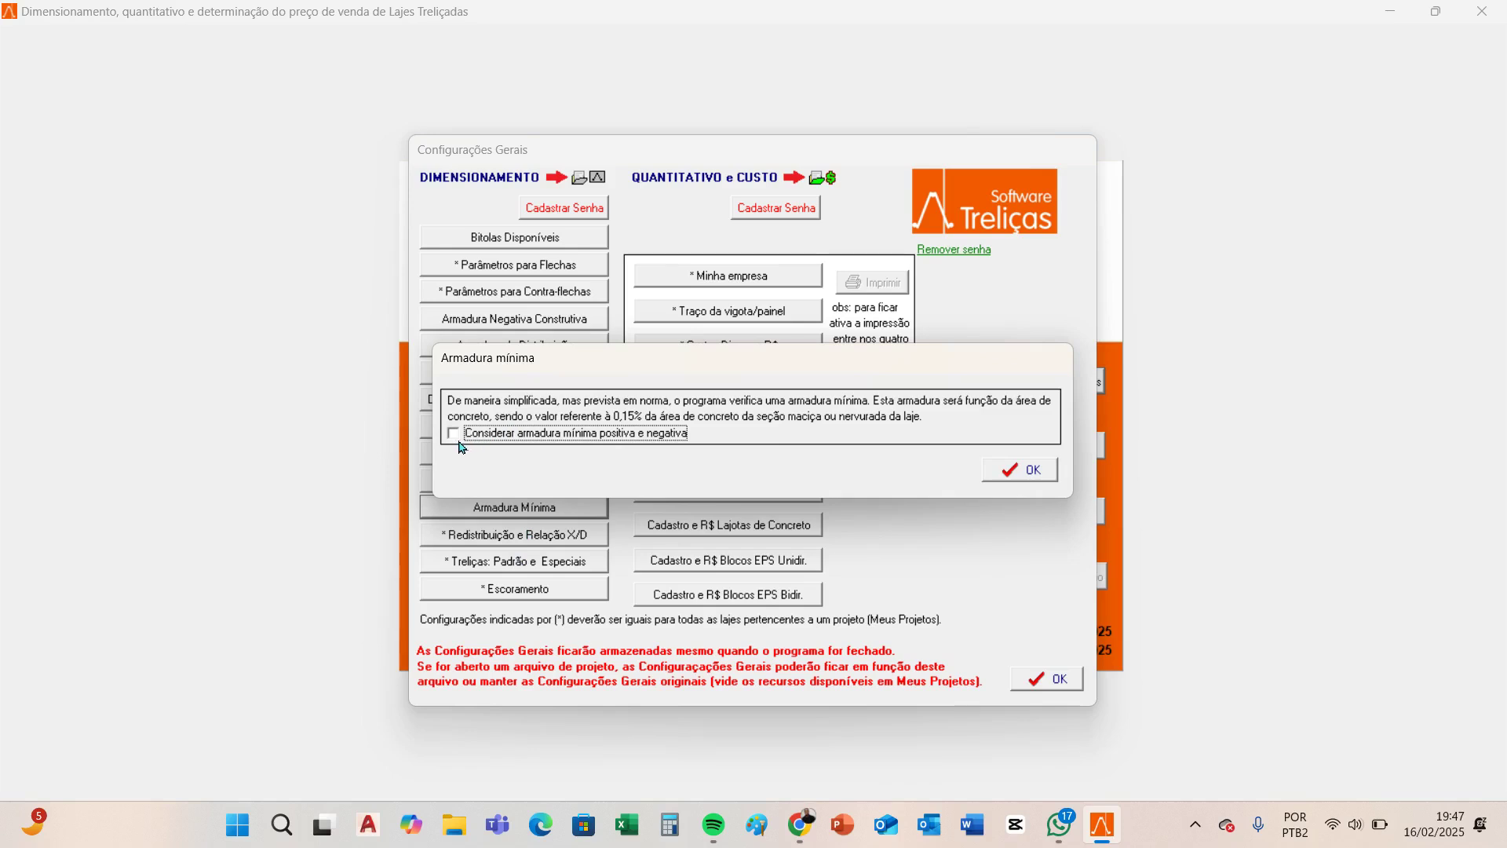
Try the minimum positive and negative reinforcement option, leave it disabled and accept continuing without the norm's recommended minimum
click(457, 435)
click(454, 434)
click(1036, 468)
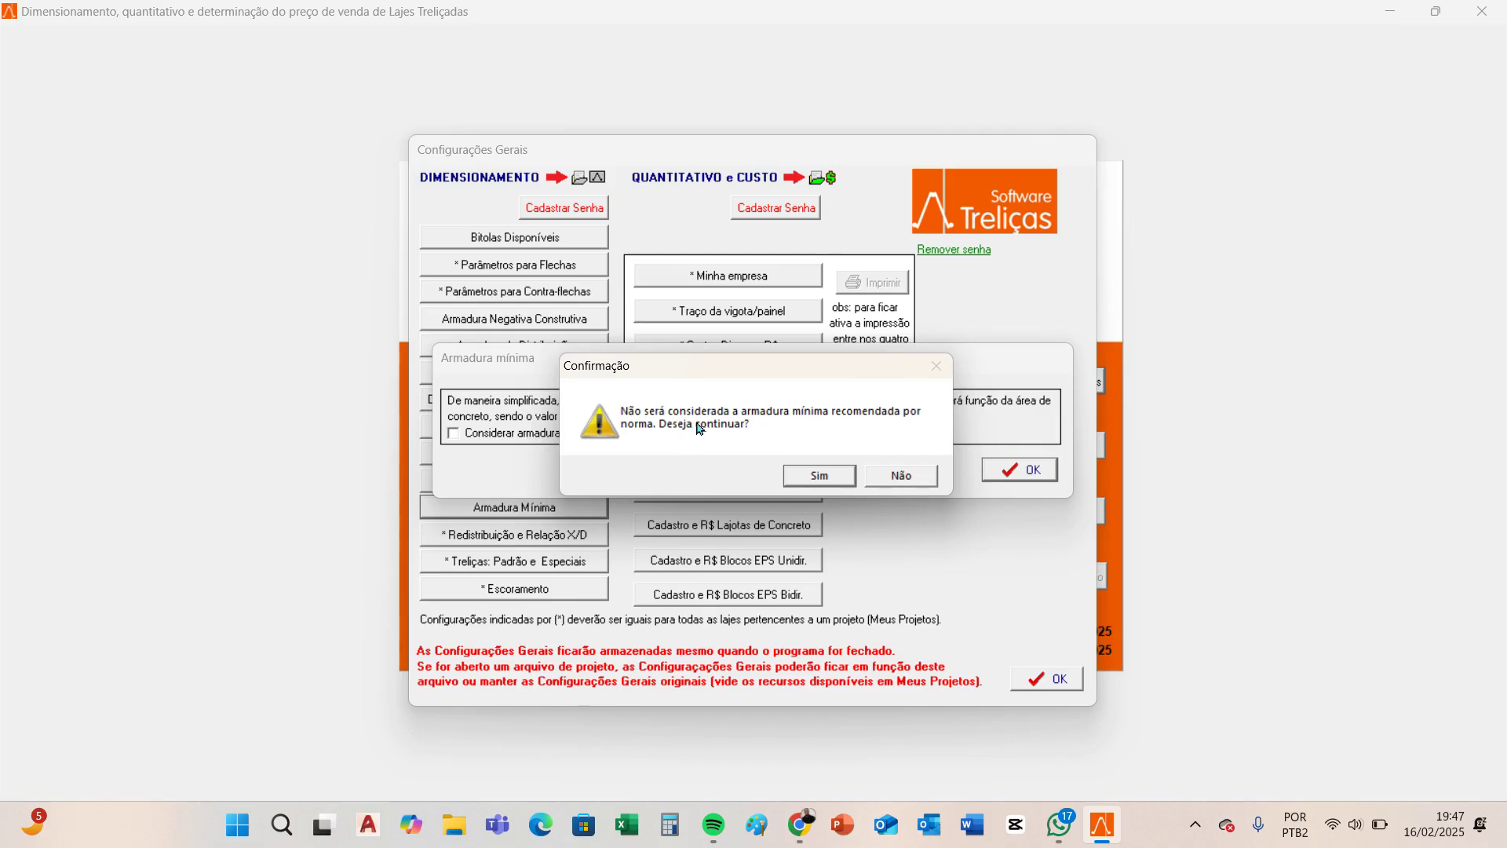
click(819, 476)
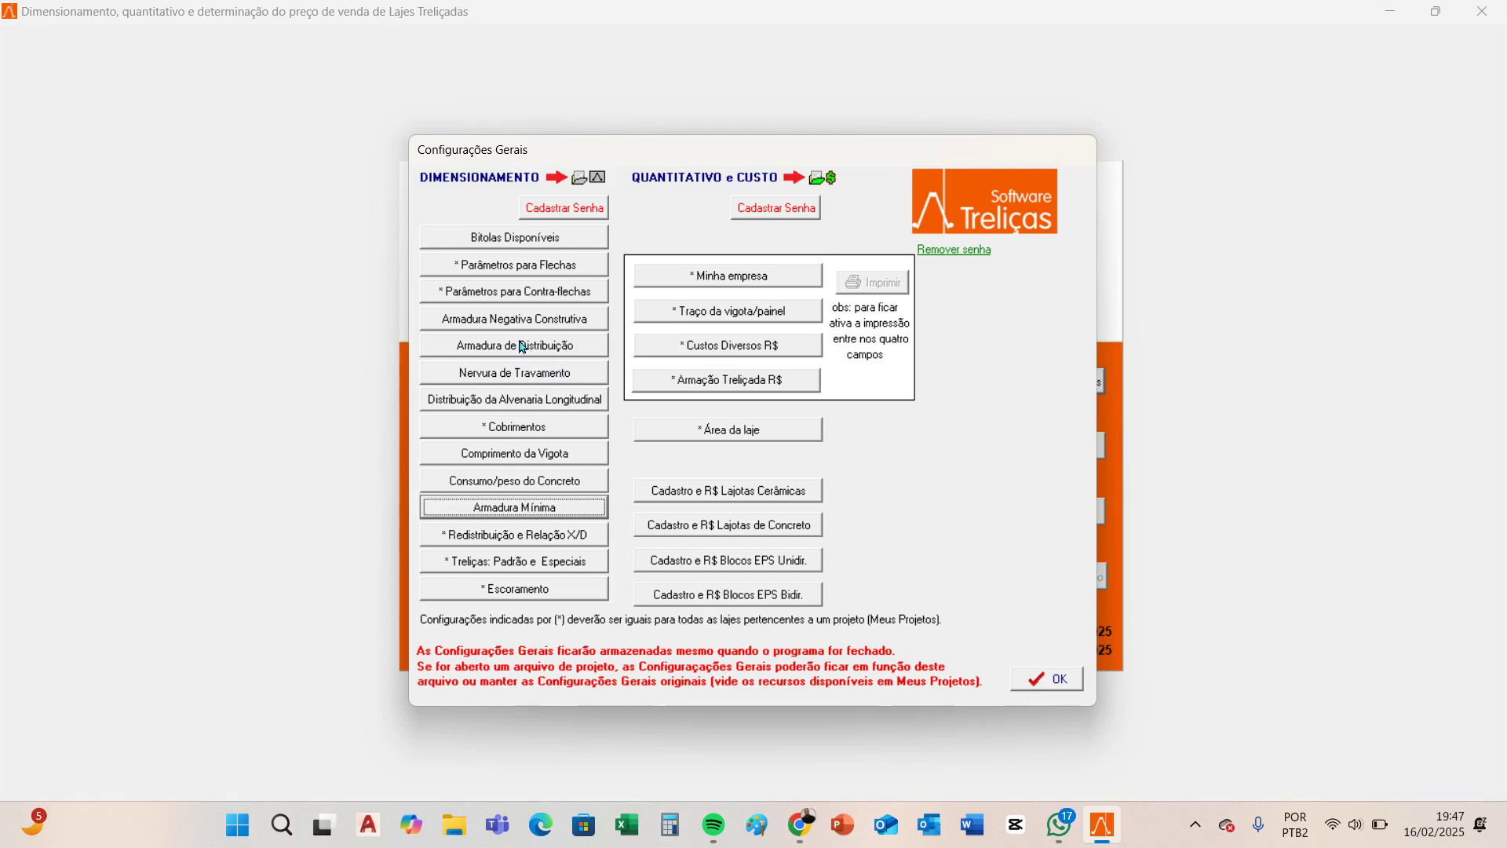
Review the distribution reinforcement parameters, enter 33 cm as the maximum bar spacing and confirm them
click(583, 349)
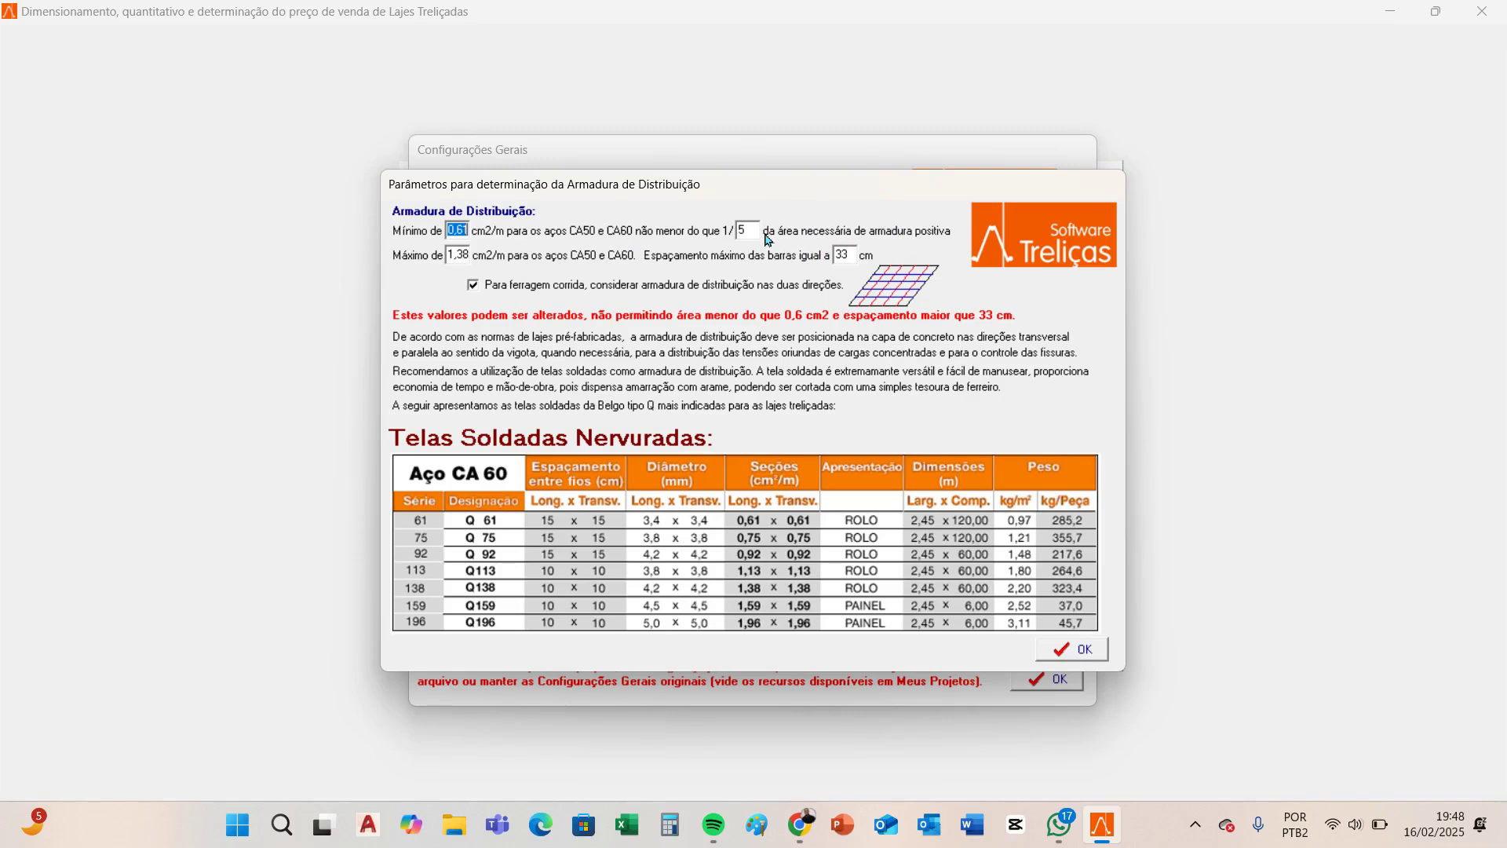
double_click(748, 230)
click(745, 232)
drag(855, 259, 830, 257)
text(33)
drag(848, 257, 831, 258)
click(800, 820)
click(683, 767)
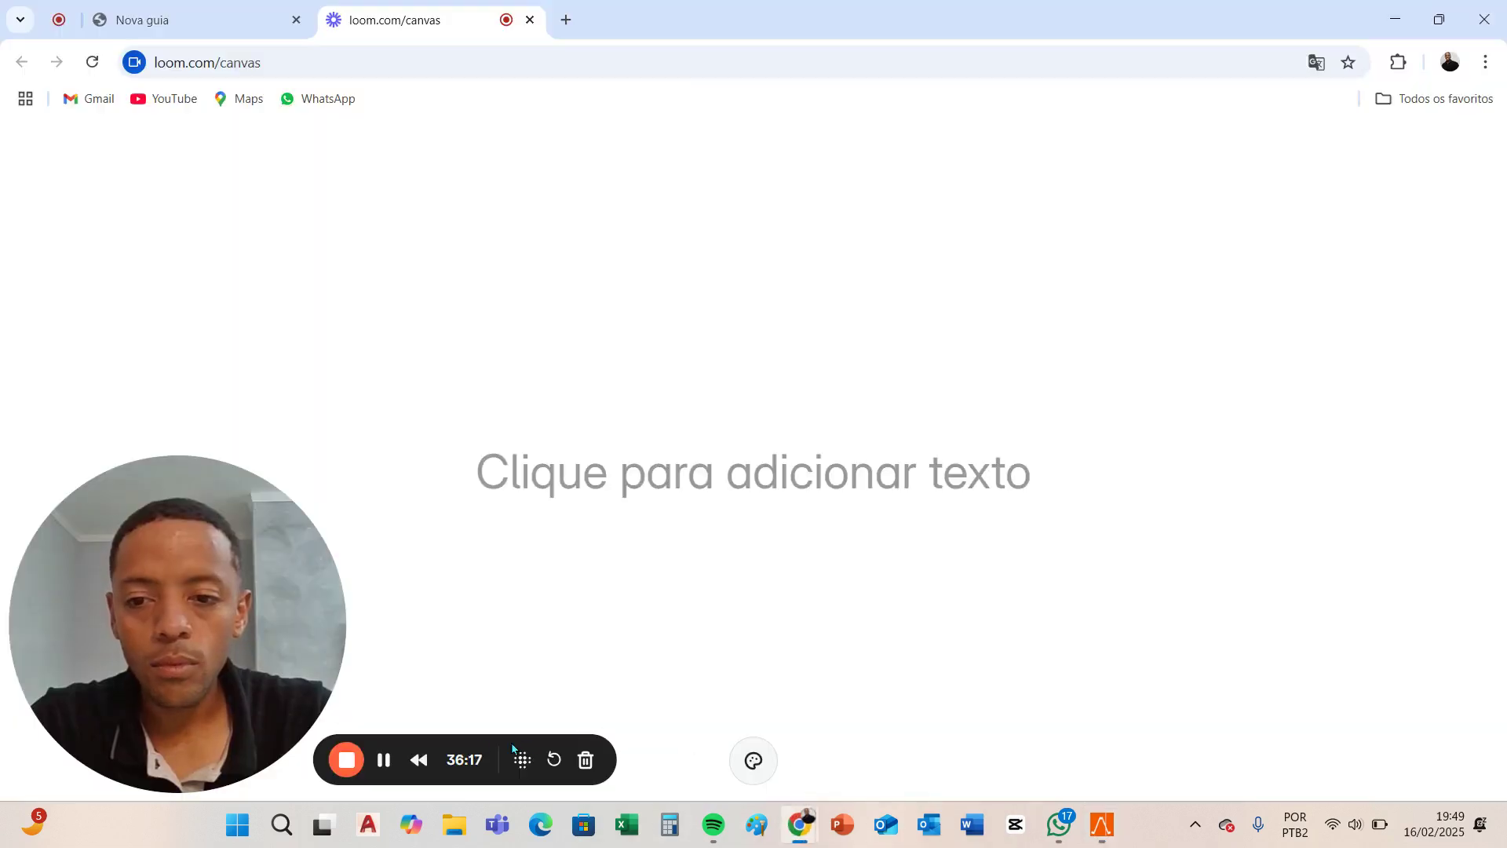
click(1102, 825)
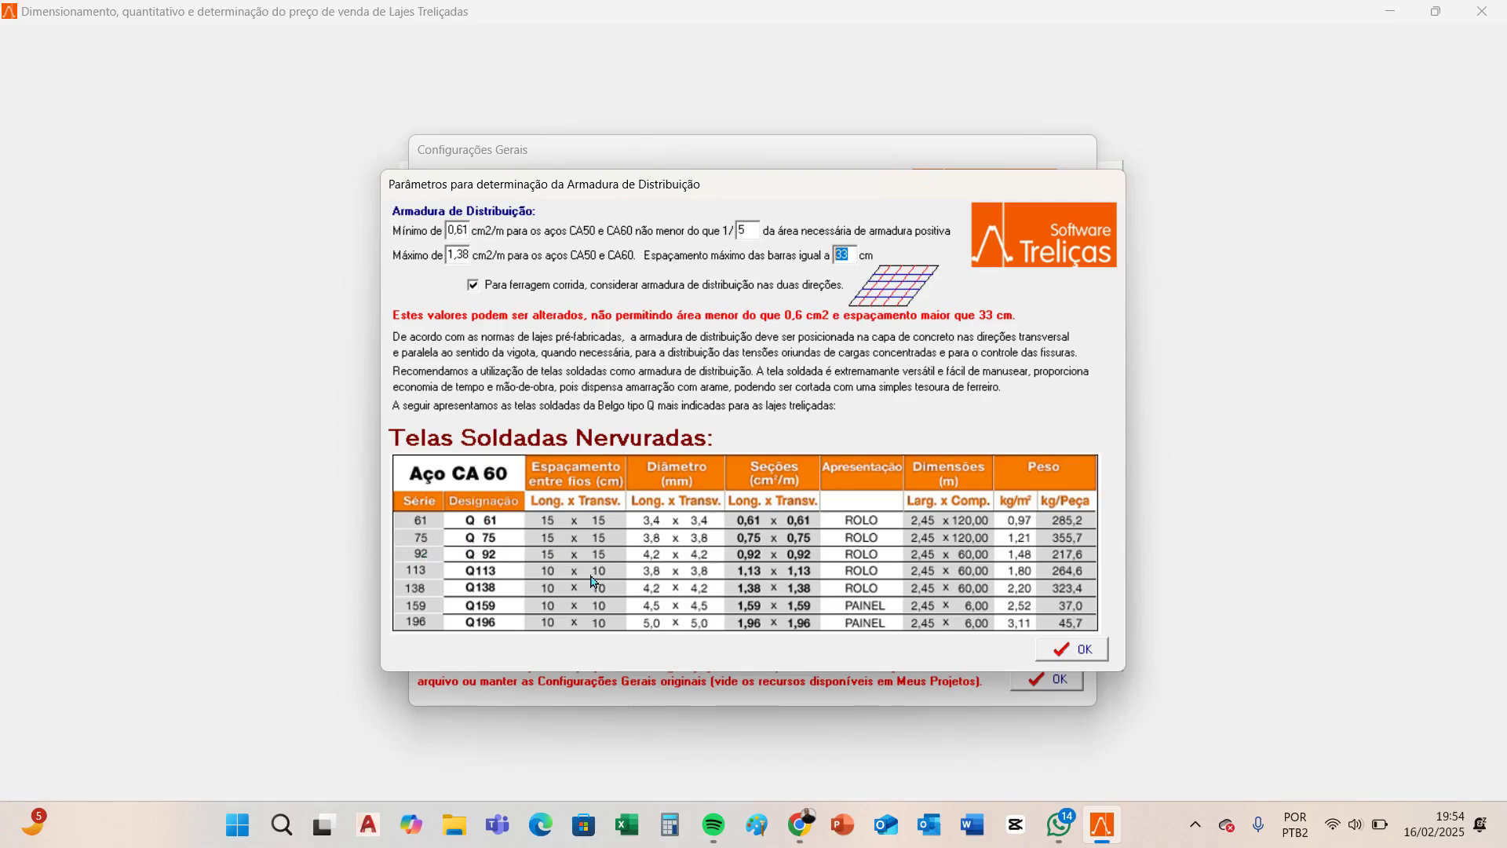
click(1043, 648)
Open the bracing rib settings and set the free span from which one rib is considered to 4 m
key(Tab)
key(Return)
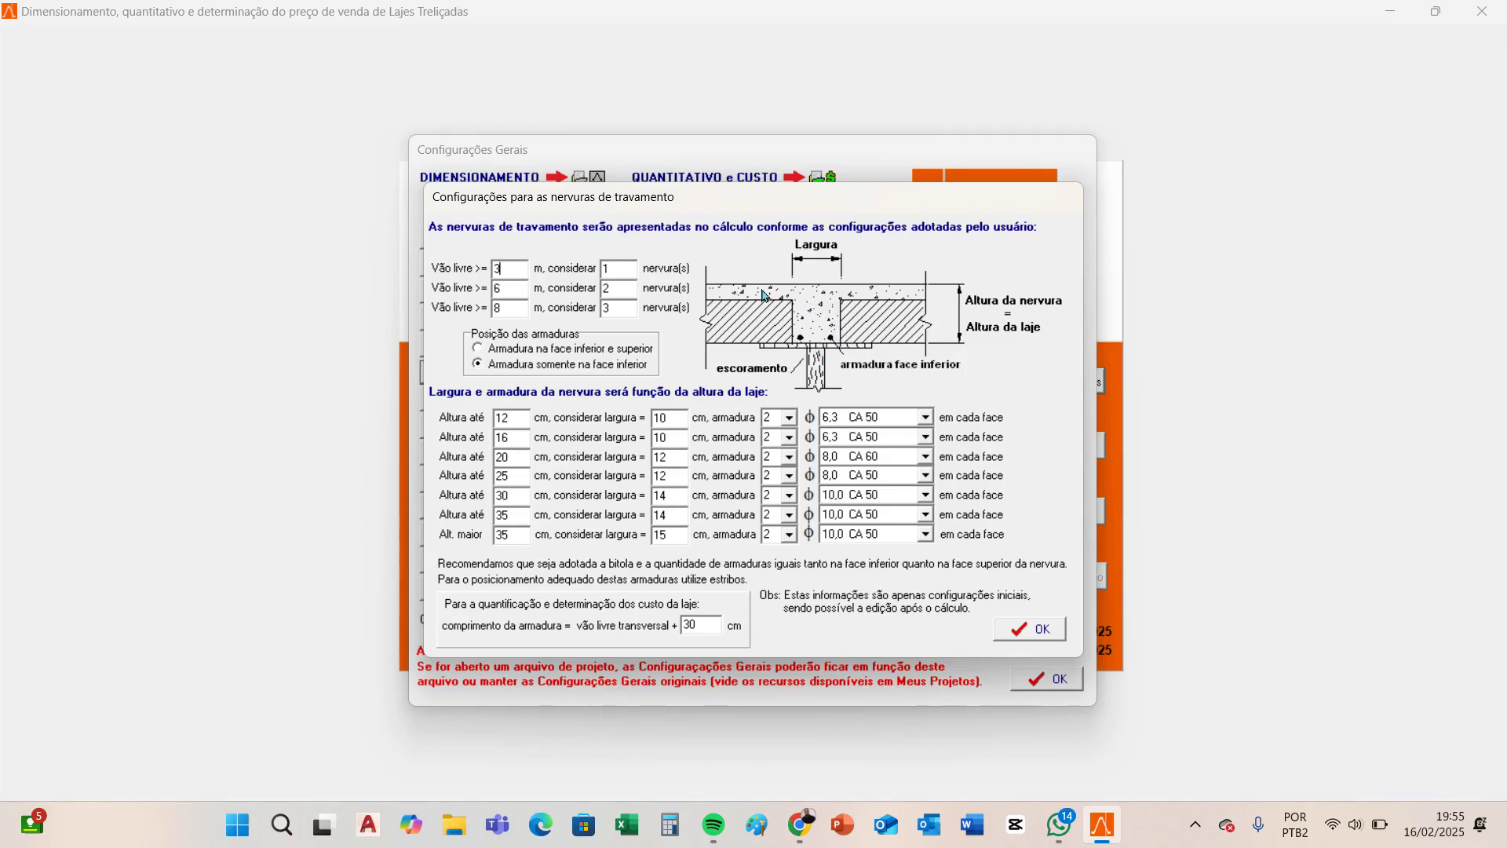
click(524, 268)
click(507, 291)
mouse_move(800, 824)
click(658, 726)
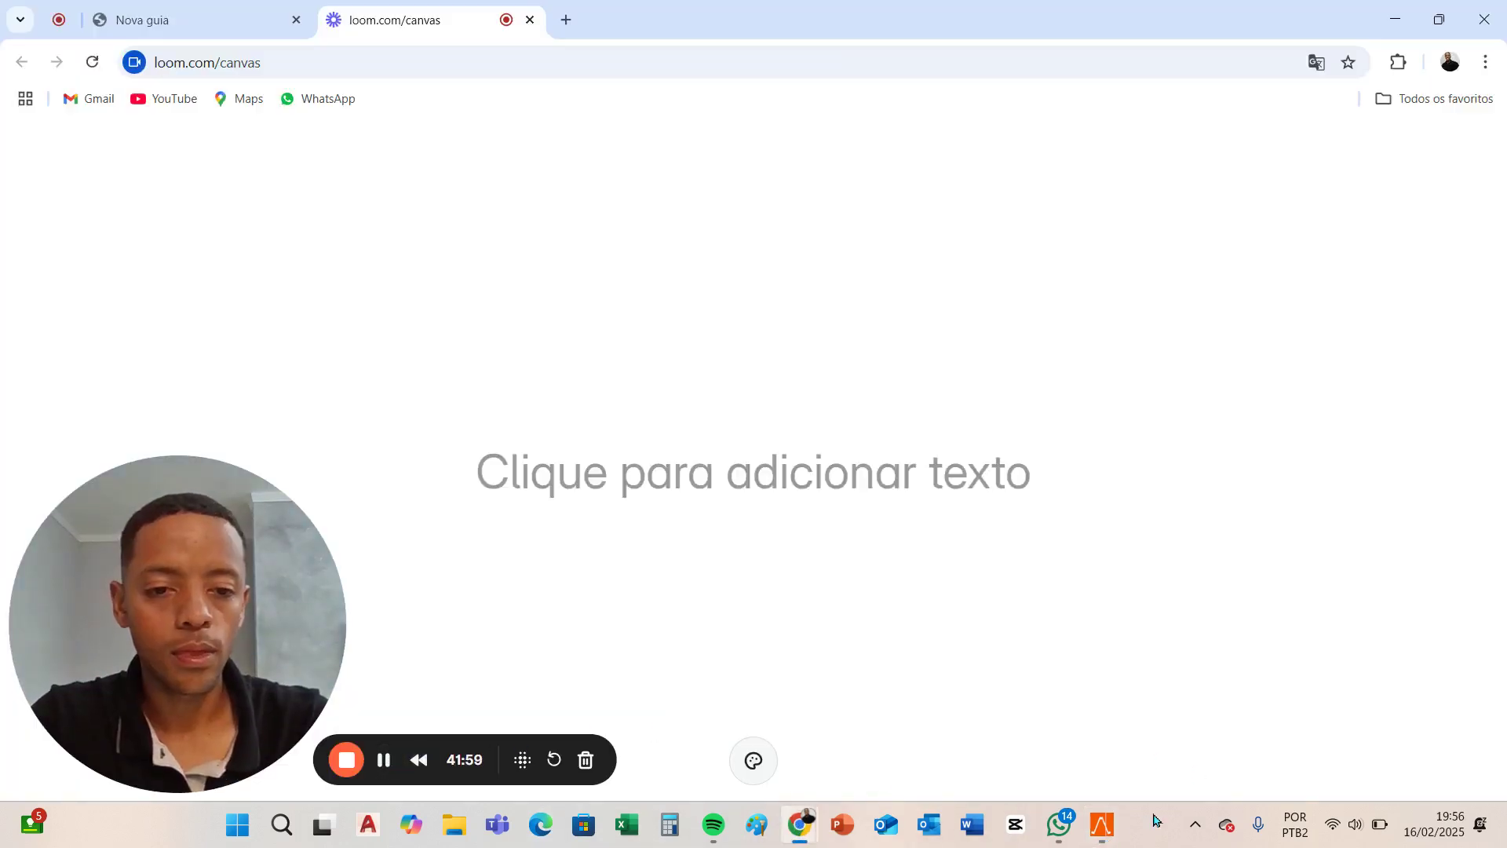
click(1117, 837)
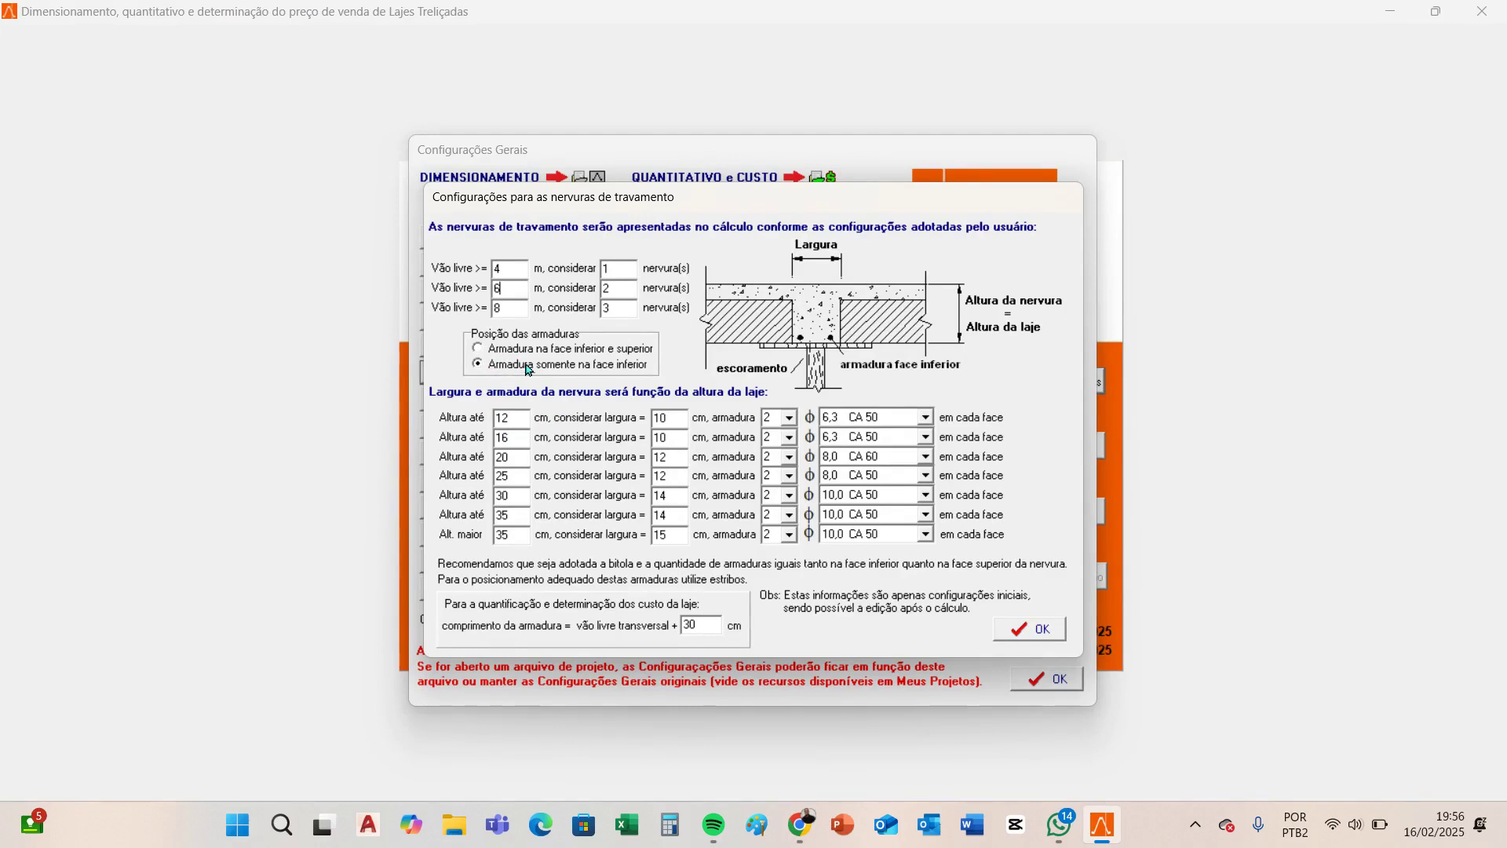
Try placing the rib reinforcement on both the lower and upper faces, and restore the lower face only option
click(480, 350)
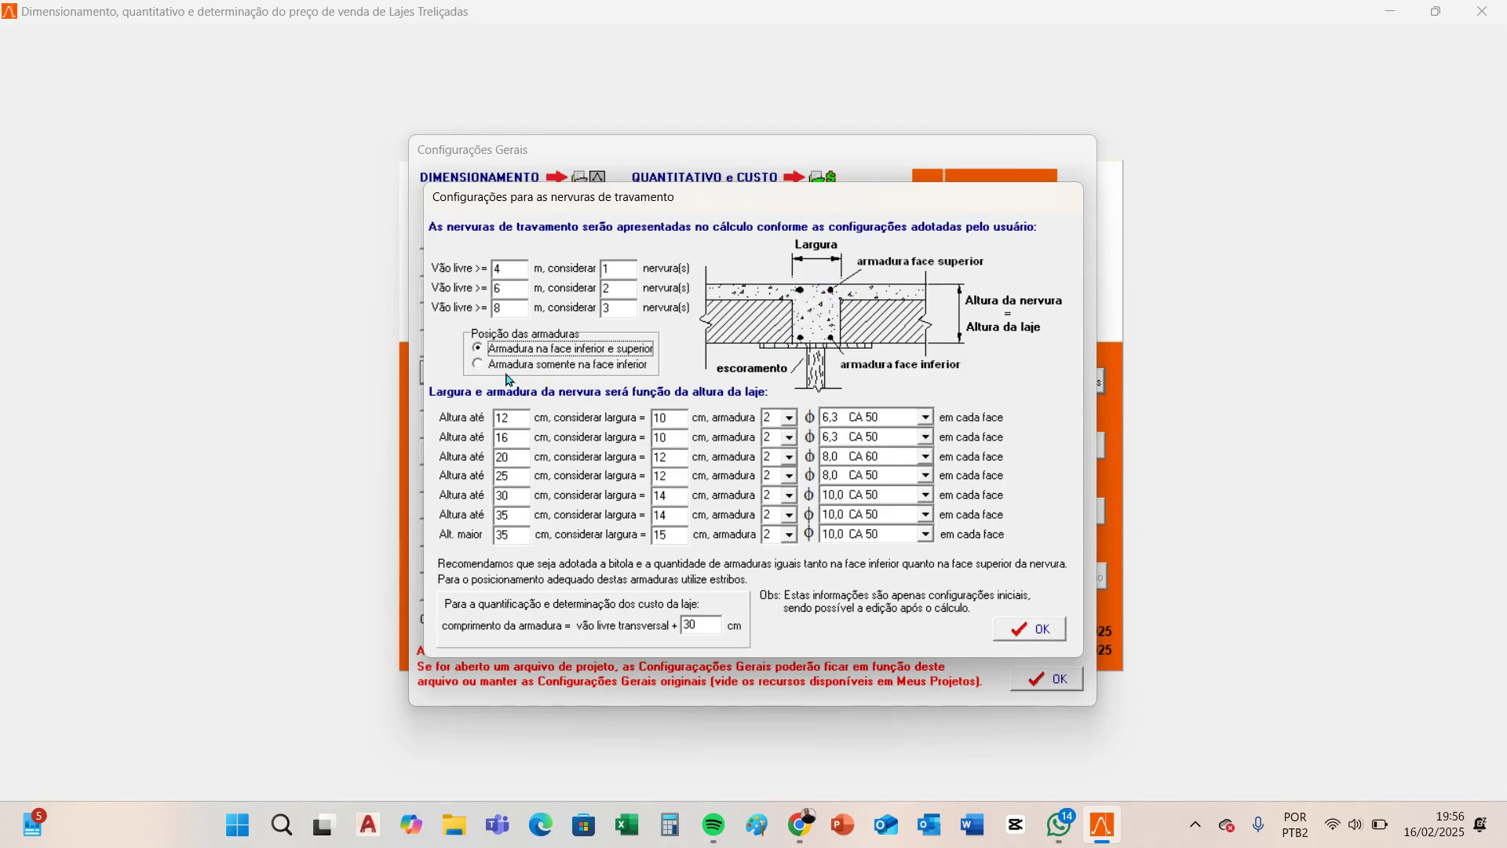
click(480, 365)
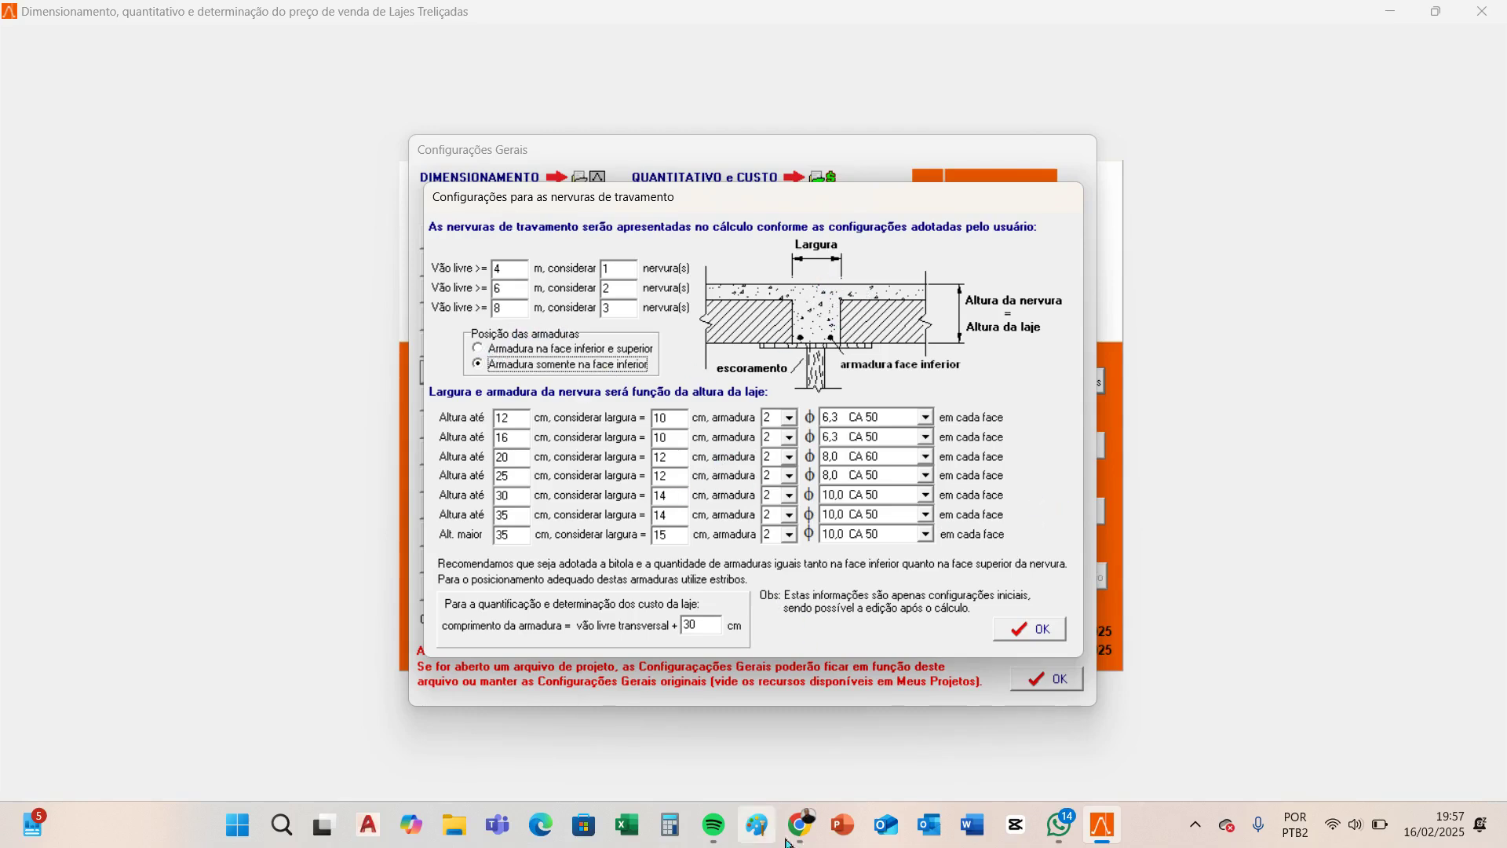
mouse_move(799, 824)
click(648, 738)
click(1102, 824)
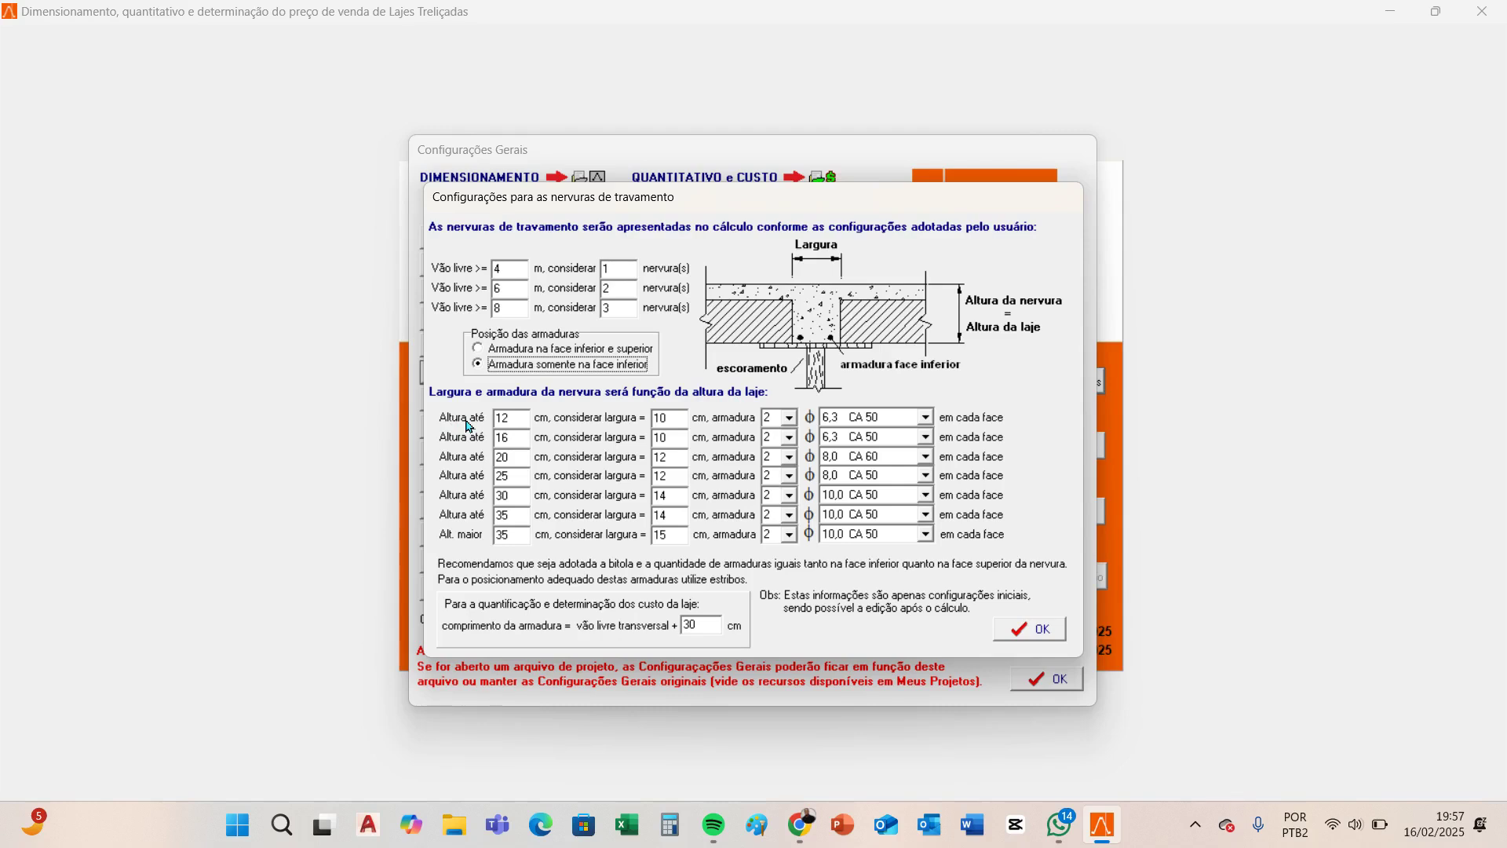
For slab heights up to 12 cm, try 1 rib bar, restore 2 bars and keep the 6,3 CA 50 gauge
click(519, 424)
double_click(508, 420)
double_click(667, 418)
click(792, 418)
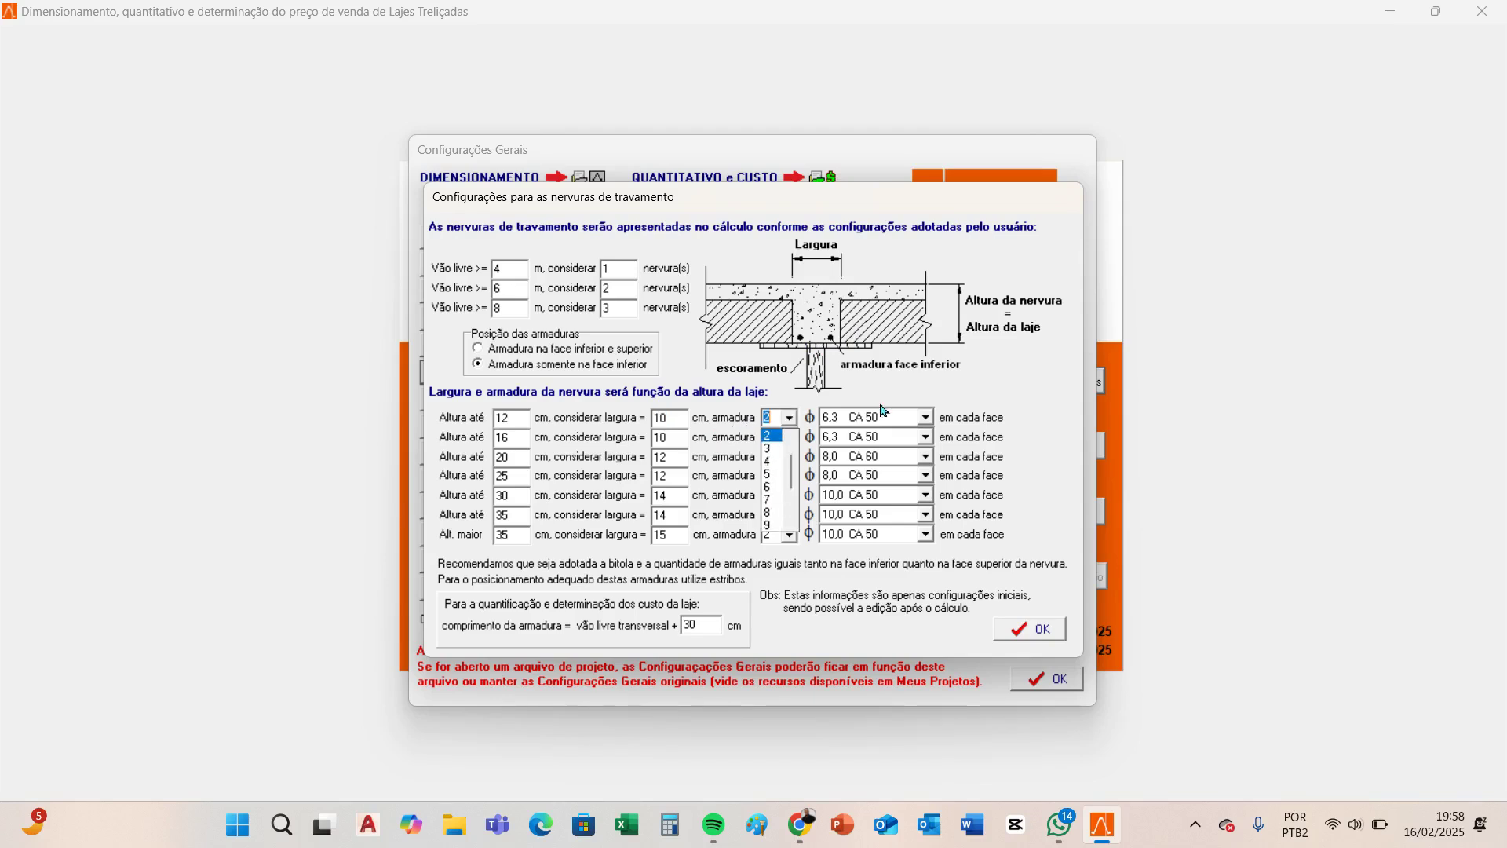
click(769, 432)
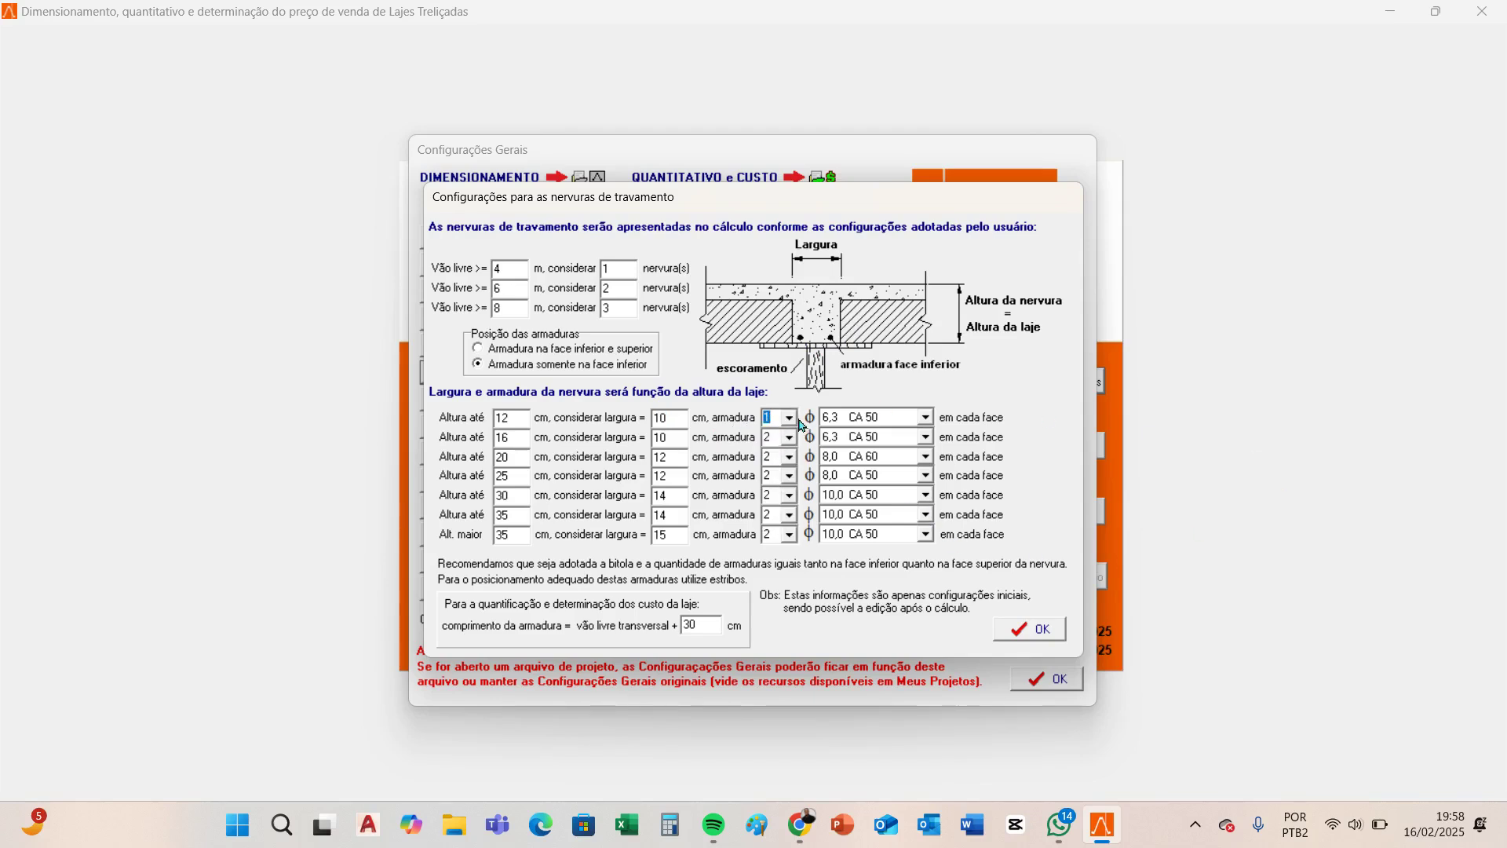
click(791, 418)
click(779, 447)
click(927, 417)
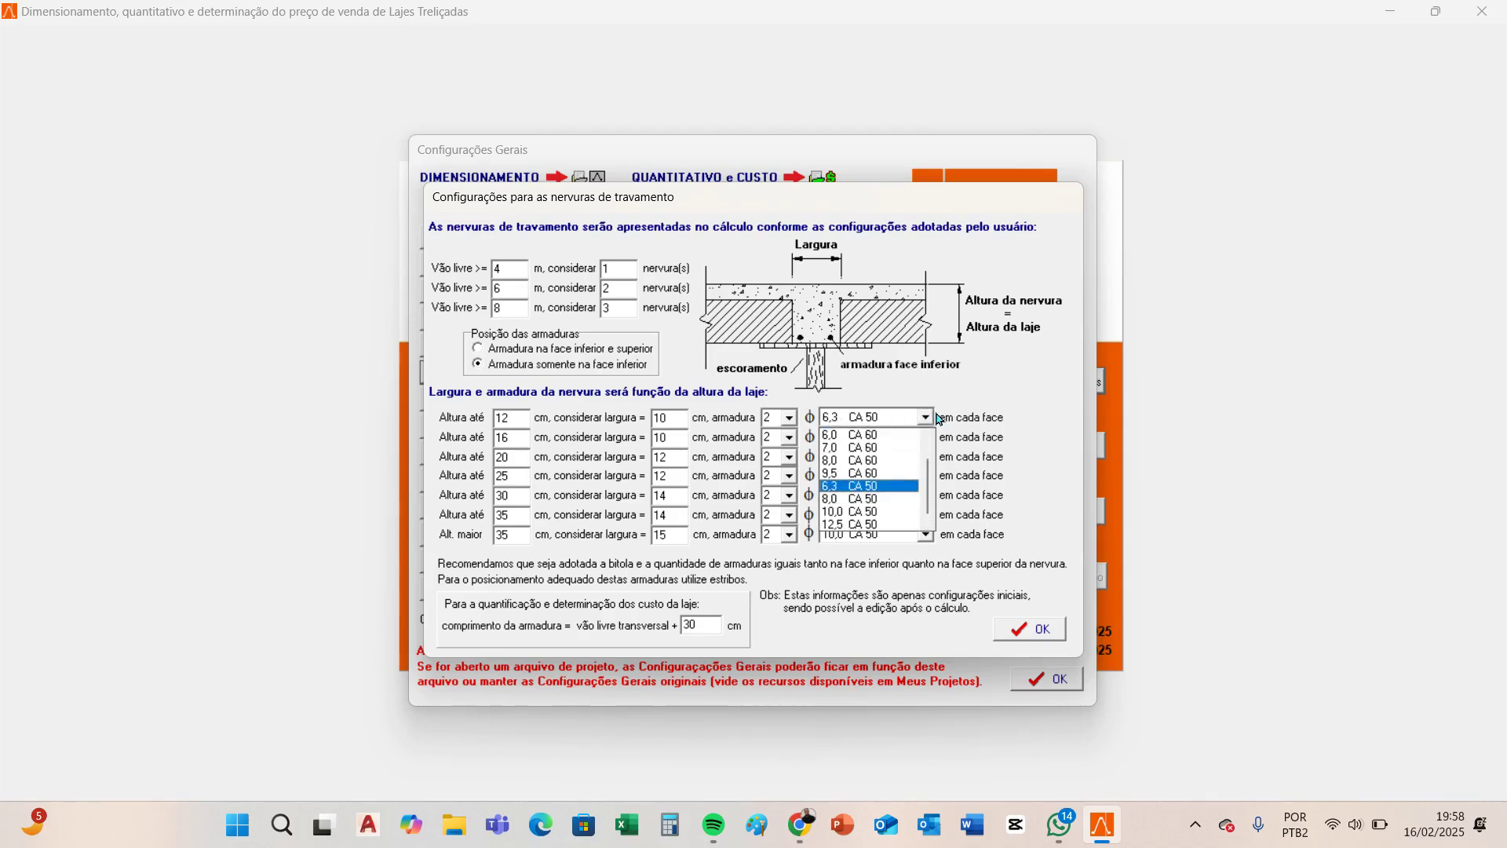
click(855, 488)
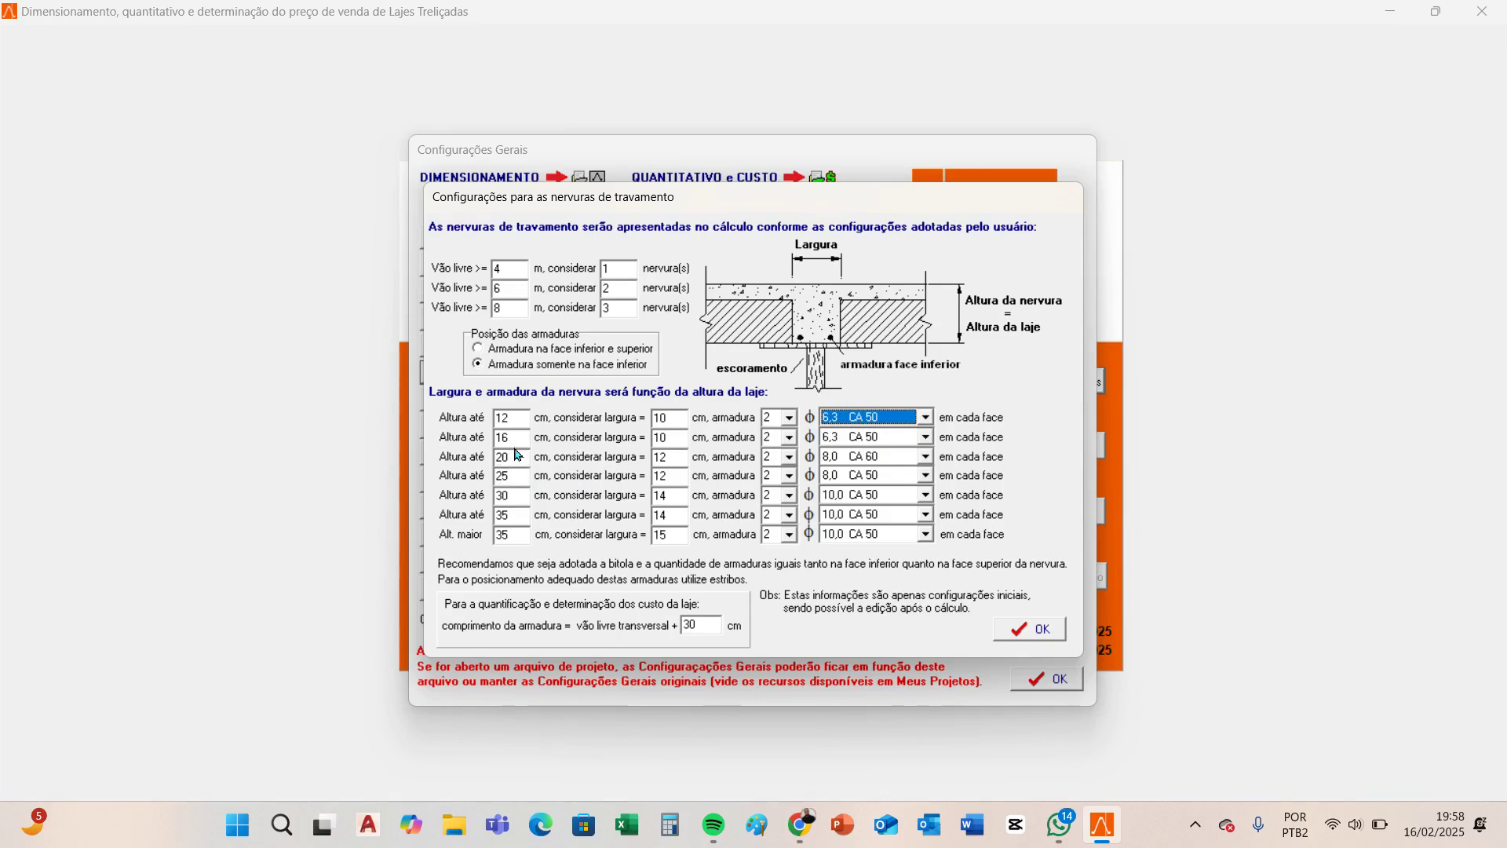
Review the rib rows for slab heights up to 16 and 20 cm, selecting 8,0 CA 60 for the 20 cm height
drag(512, 439, 504, 439)
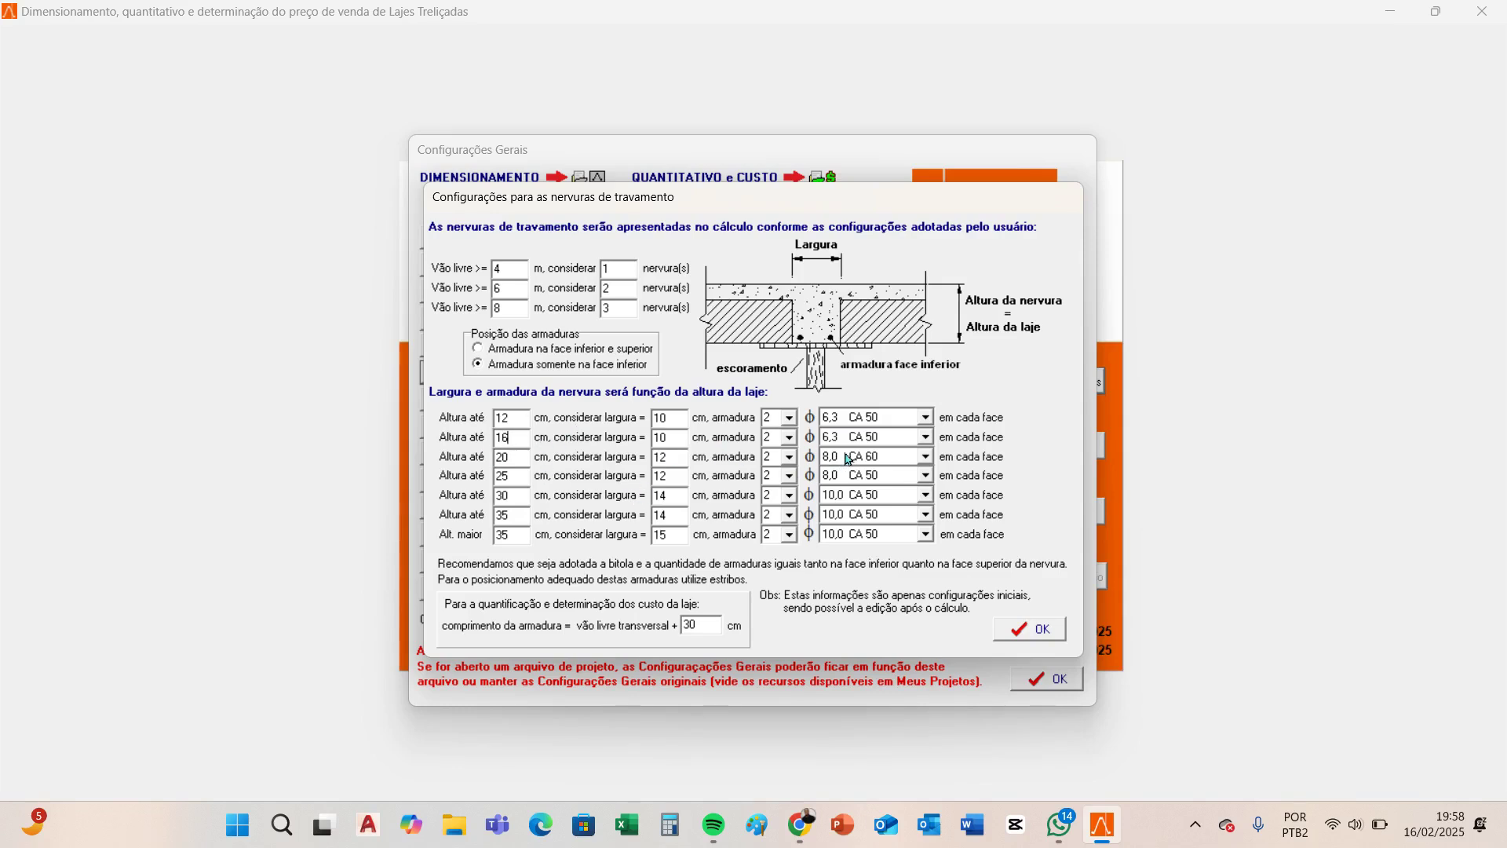
click(507, 458)
click(927, 457)
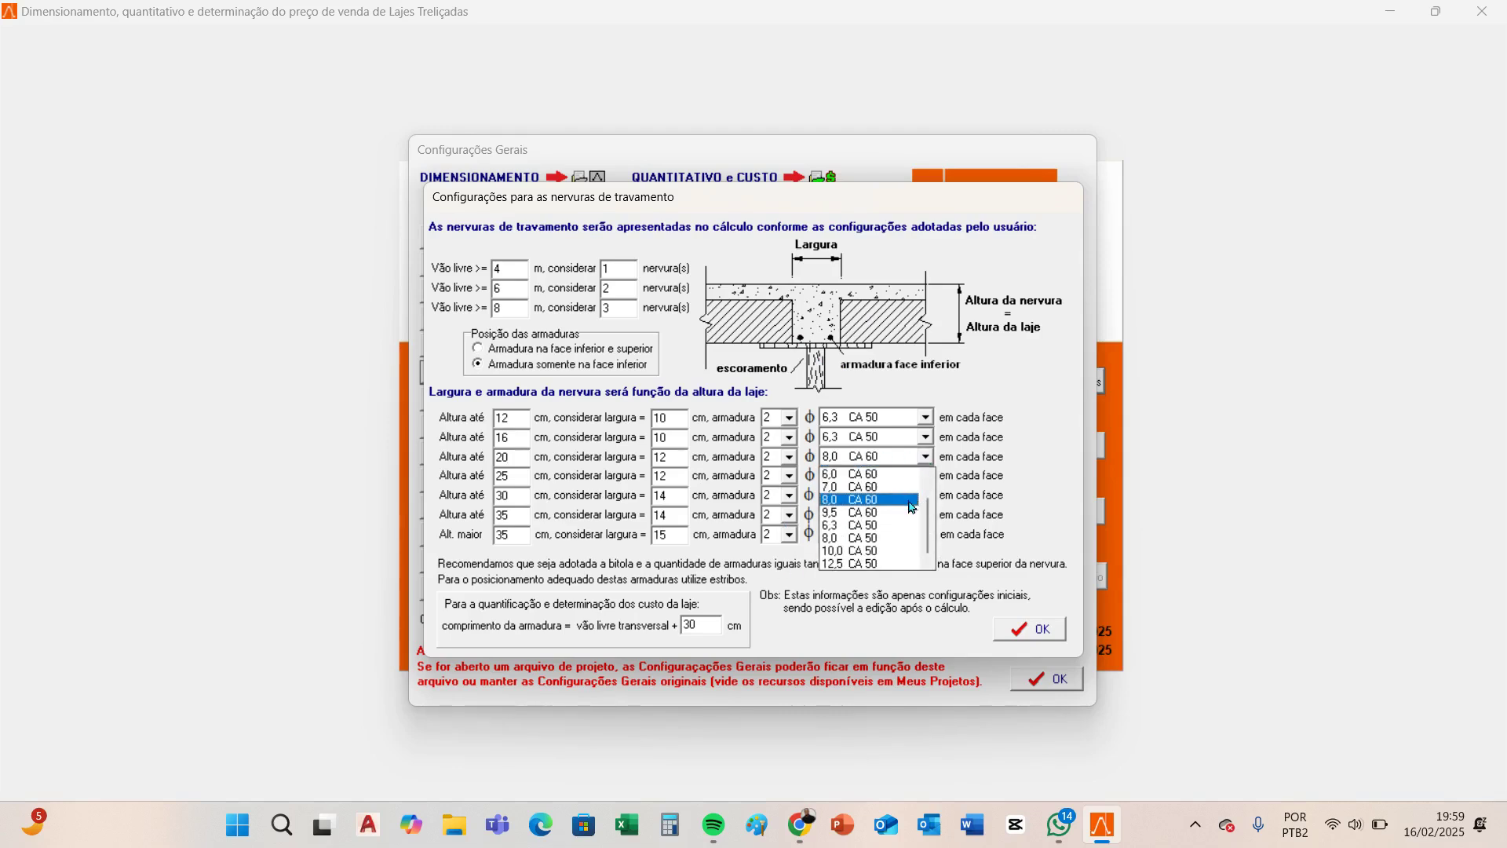
click(909, 509)
click(927, 457)
click(882, 506)
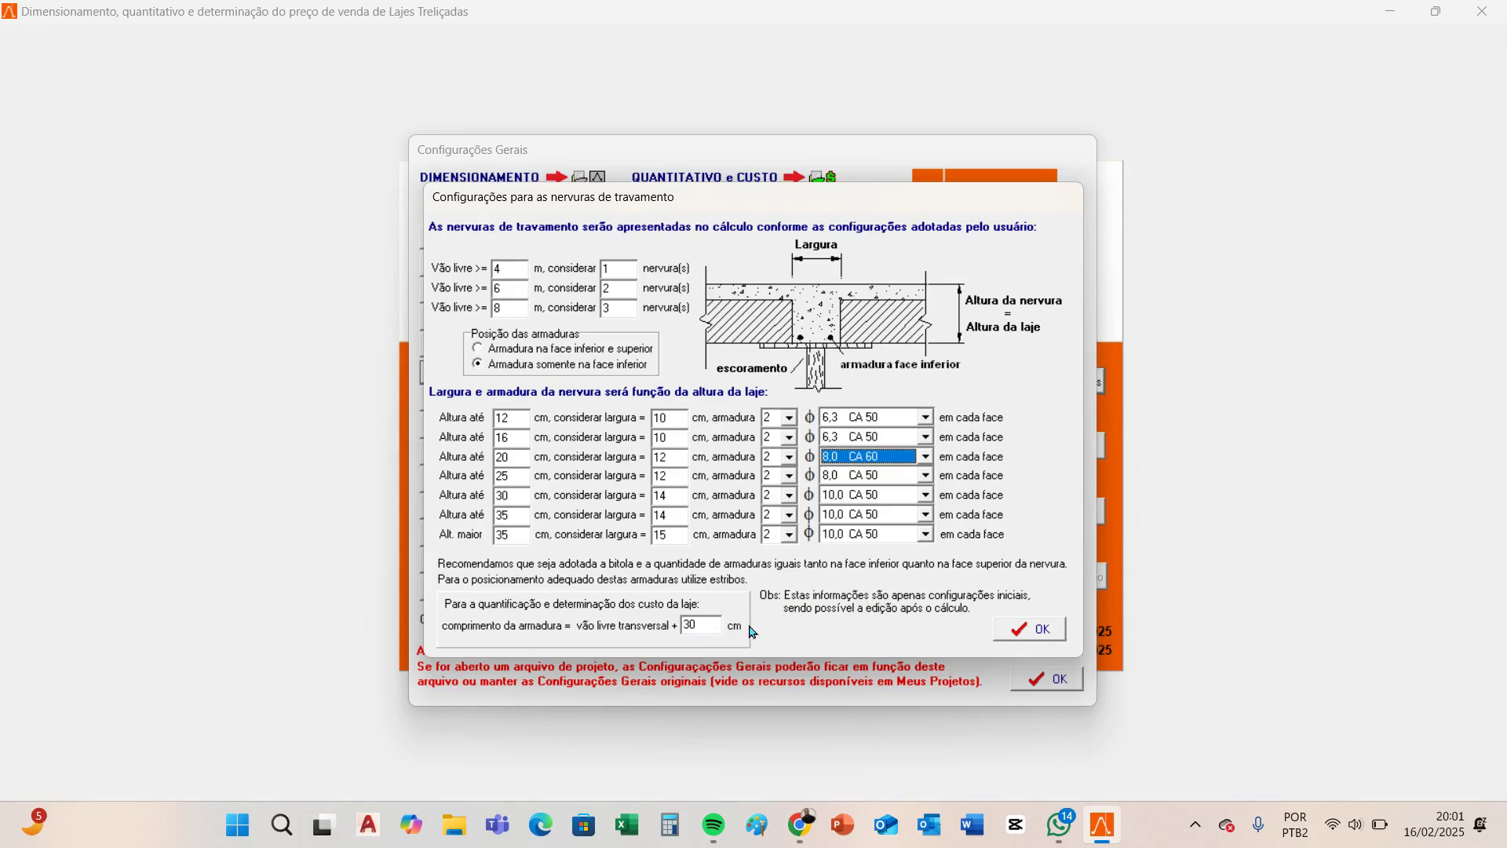
Check the rib reinforcement's extra length, confirm the bracing rib settings and open the longitudinal masonry distribution policy
drag(690, 626, 675, 629)
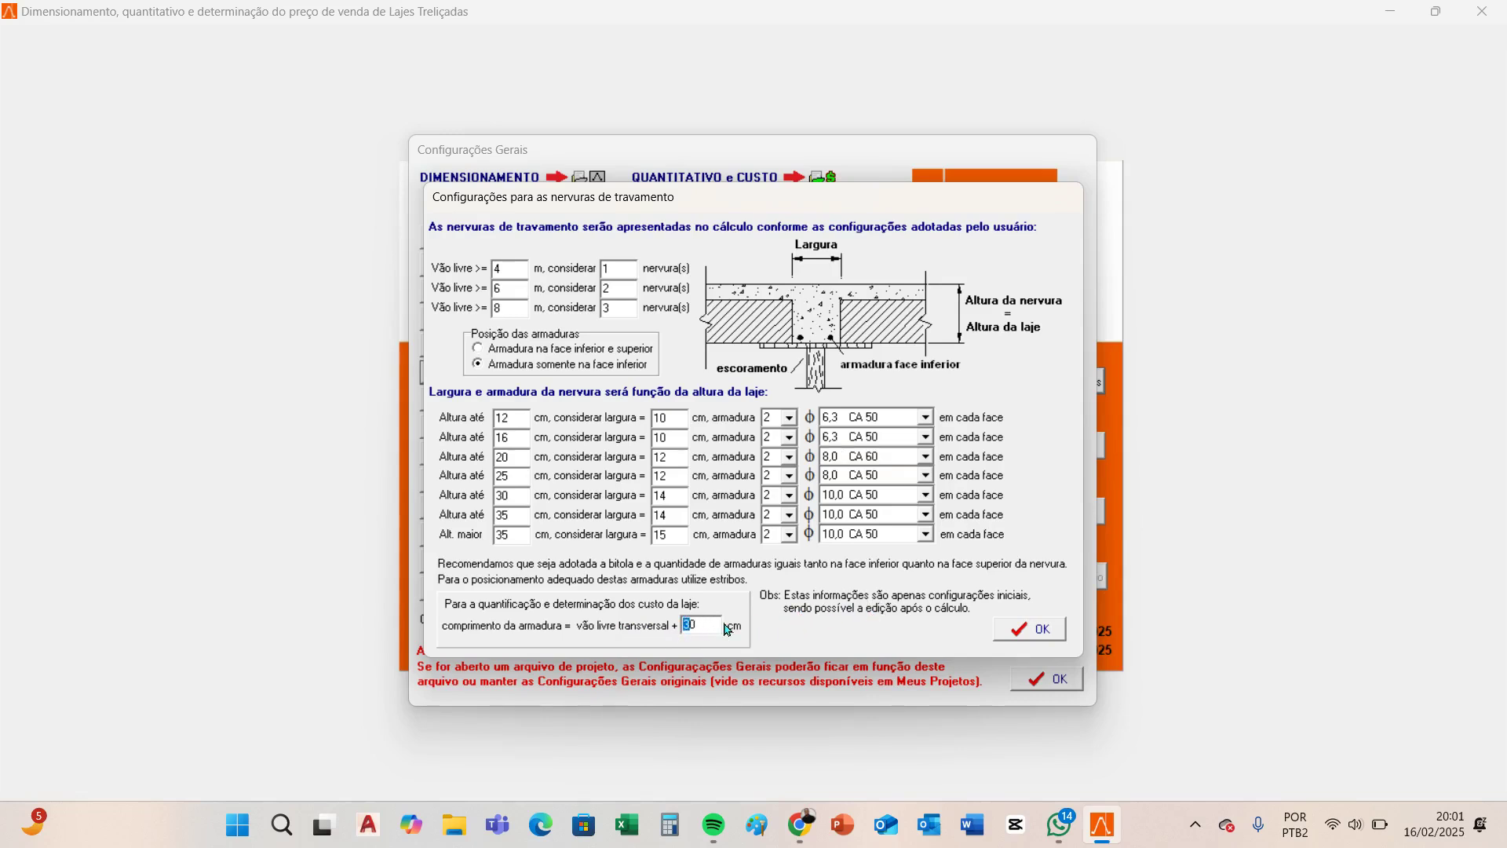
click(708, 623)
click(1038, 629)
click(510, 400)
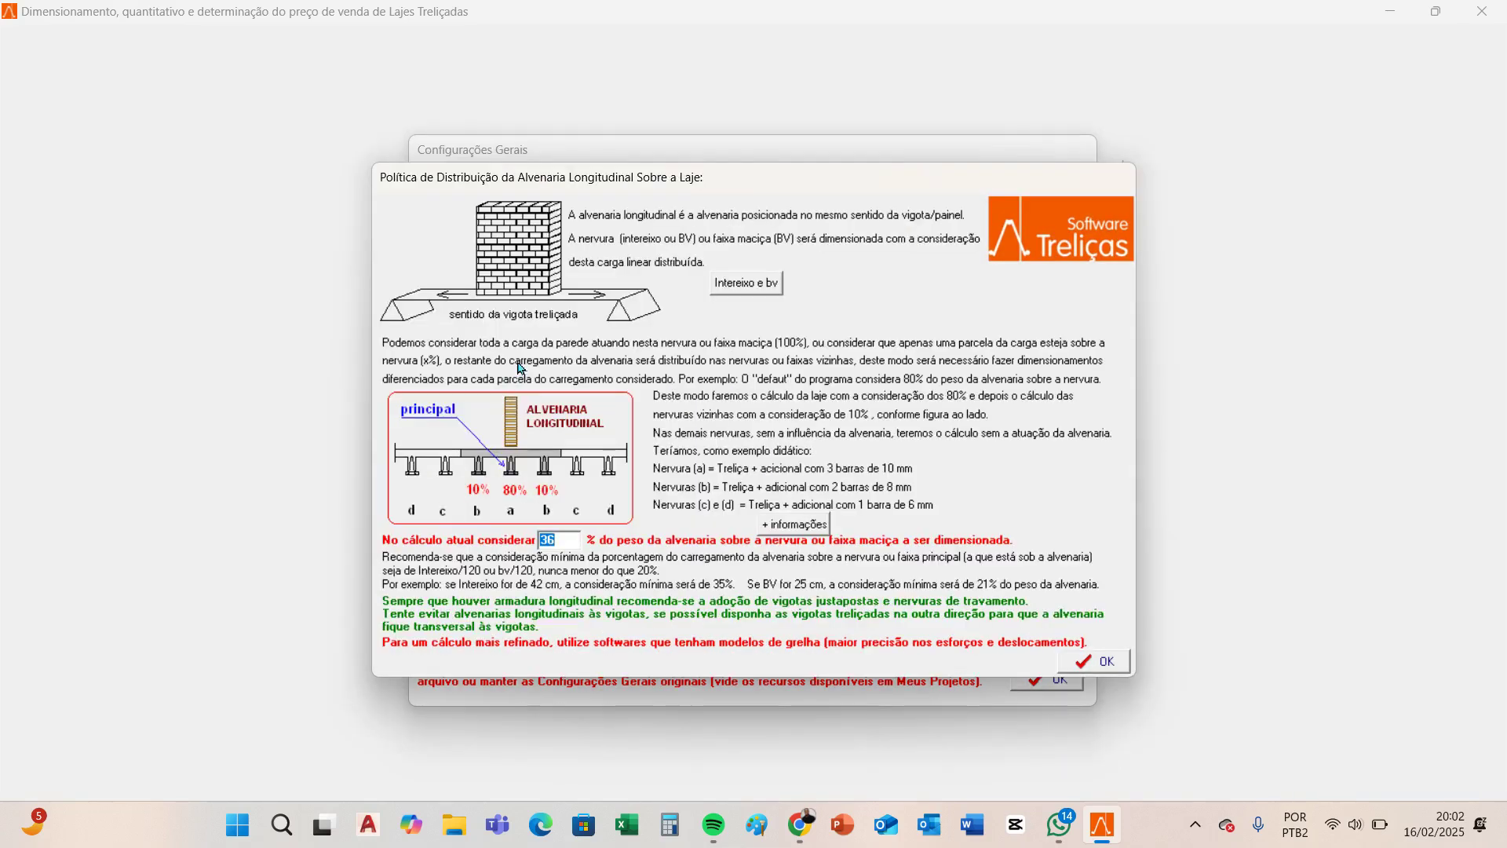